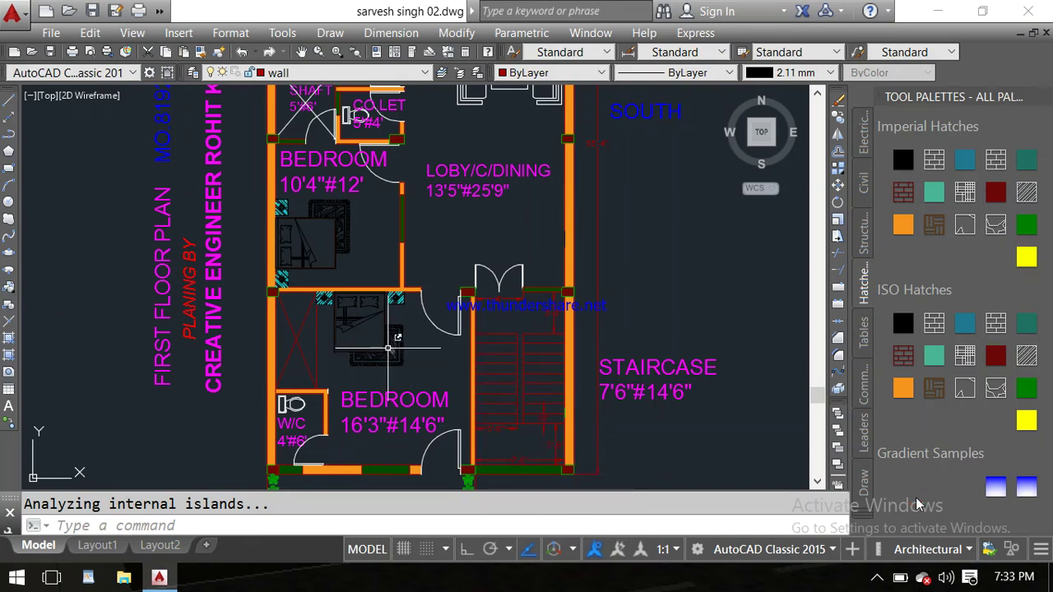
Pan and zoom across the plan from the main gate and front road to the north rooms
middle_click_drag(330, 326, 338, 266)
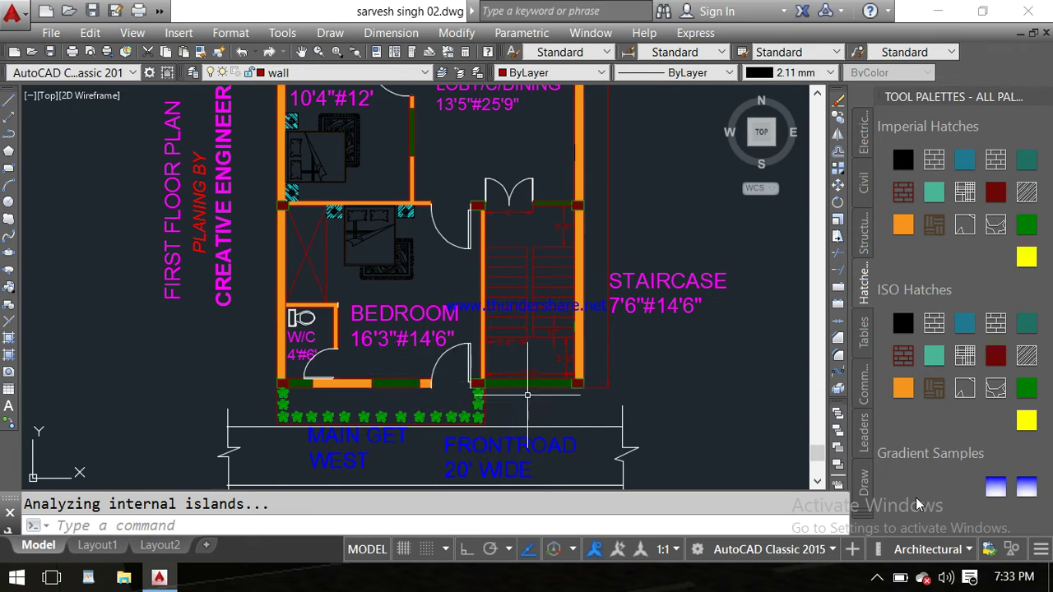
scroll(626, 241, "down", 2)
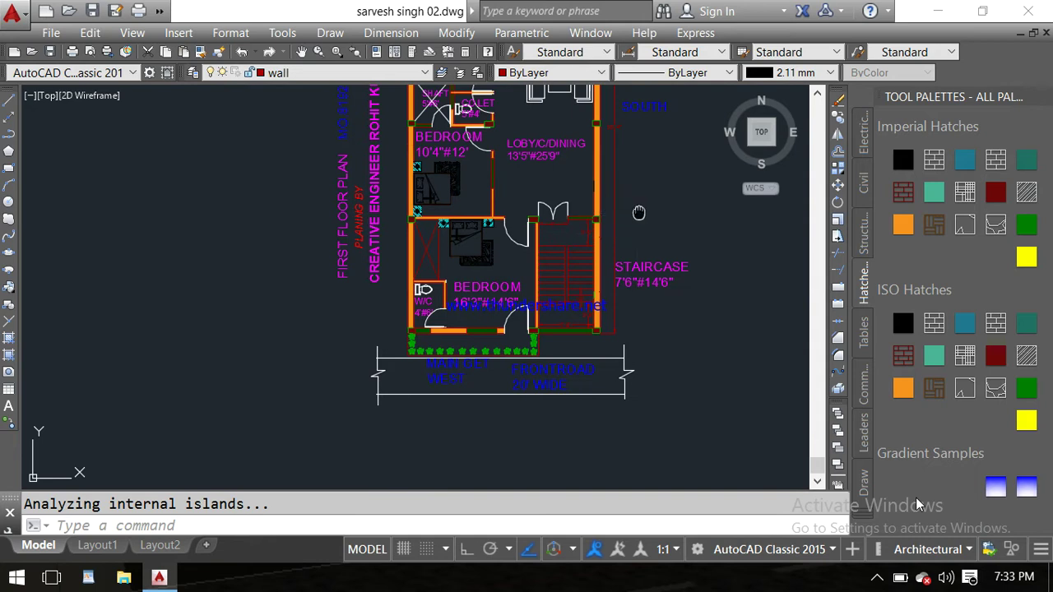
middle_click_drag(626, 242, 617, 343)
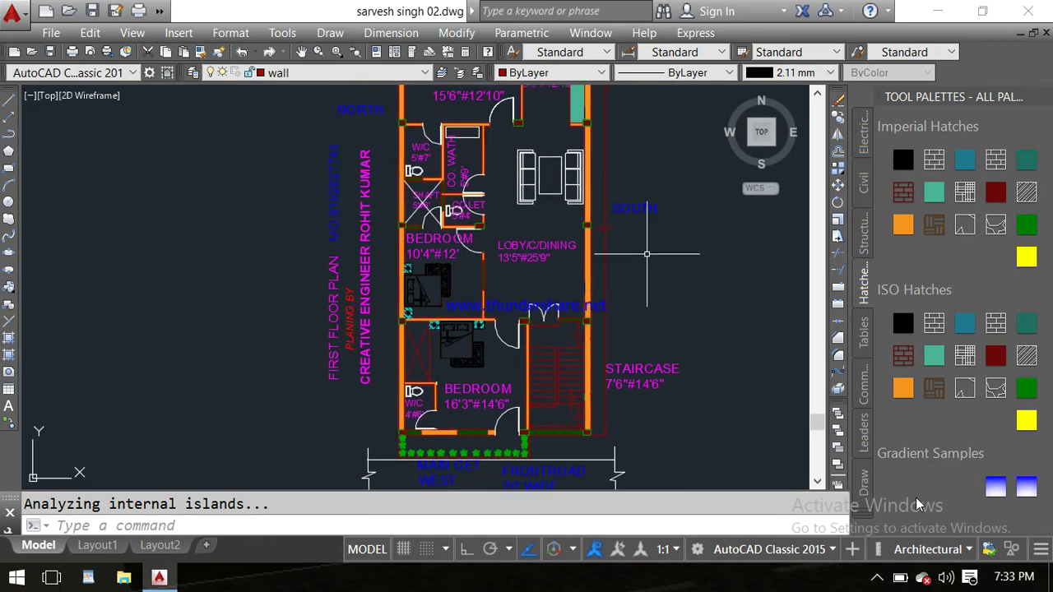
scroll(647, 254, "down", 2)
mouse_move(653, 251)
middle_mouse_down()
mouse_move(581, 304)
mouse_move(596, 262)
middle_mouse_up()
scroll(572, 305, "up", 2)
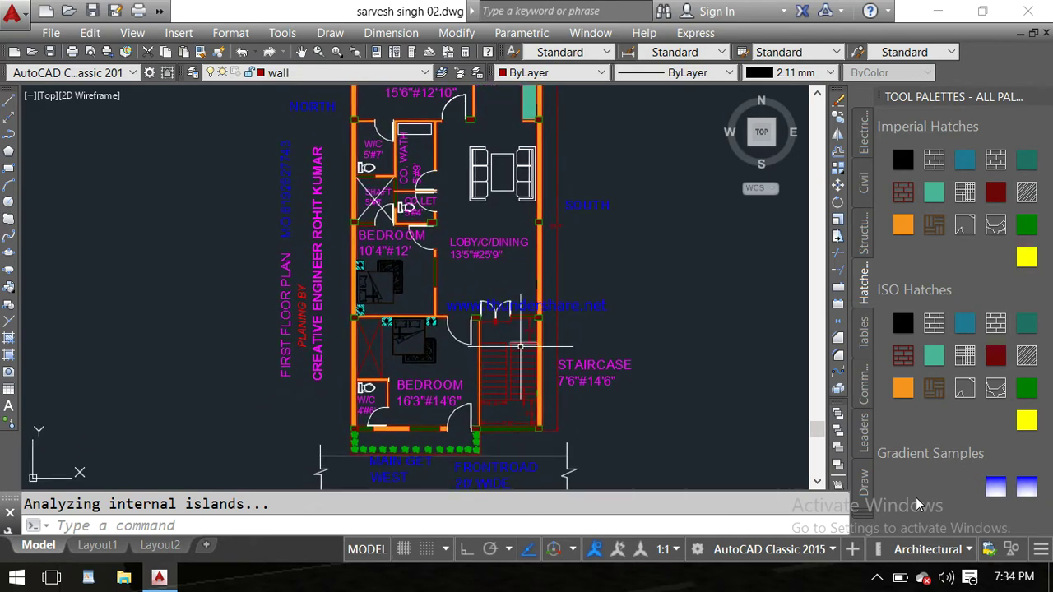
Pan past the front road, kitchen and upper bedroom, then zoom out to the whole building
middle_click_drag(477, 381, 476, 338)
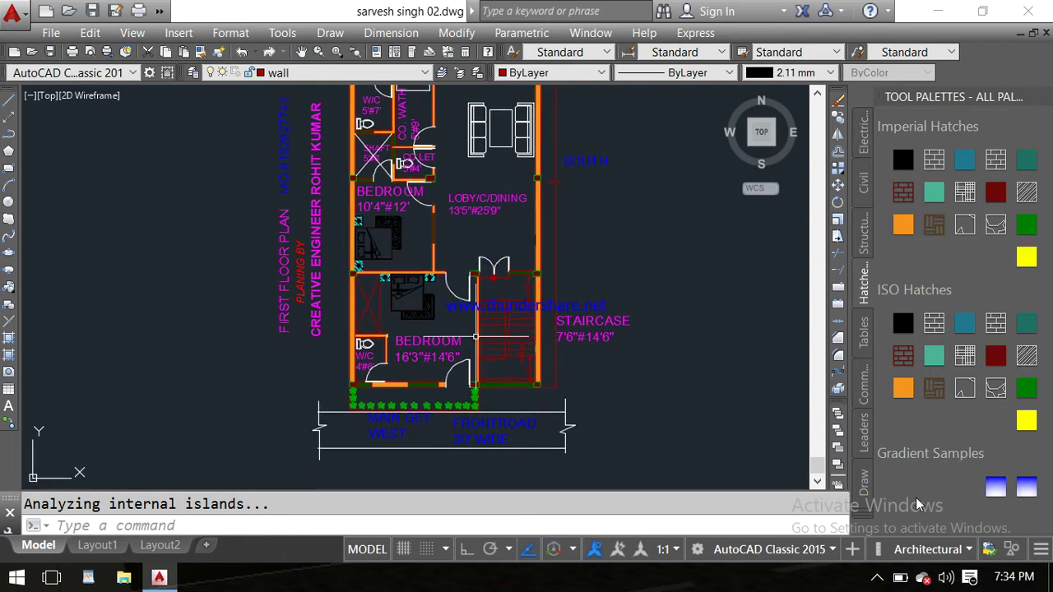
scroll(409, 428, "up", 2)
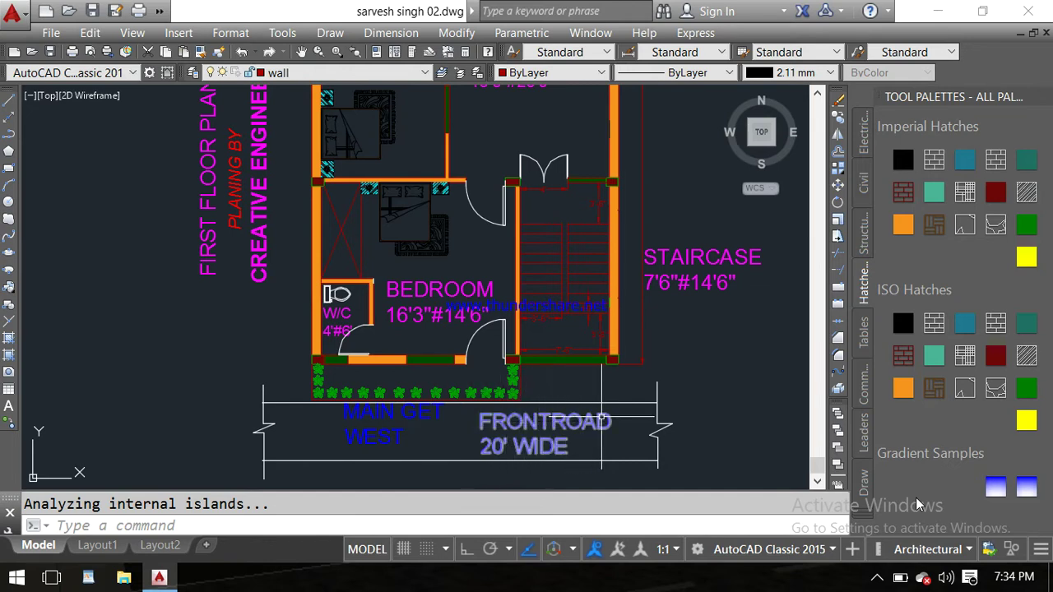
scroll(542, 246, "down", 2)
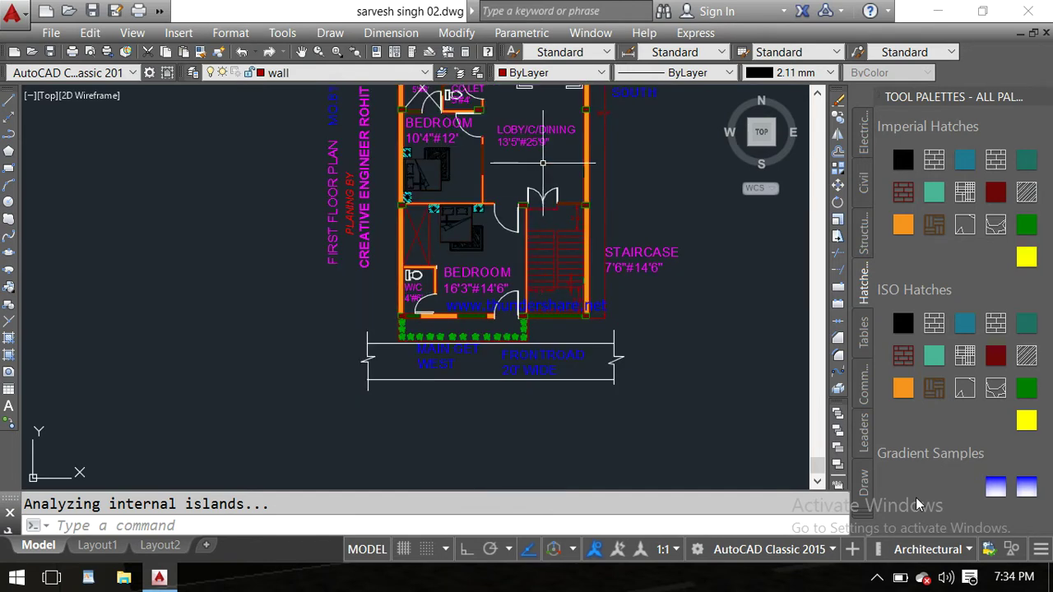
middle_click_drag(542, 163, 549, 303)
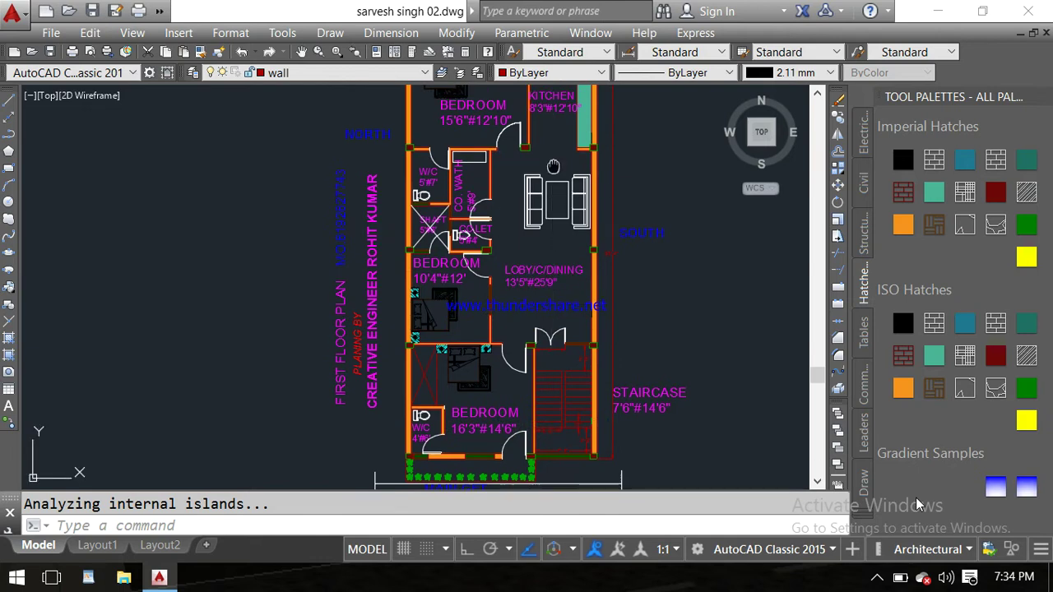
mouse_move(552, 167)
middle_mouse_down()
mouse_move(569, 235)
mouse_move(536, 132)
middle_mouse_up()
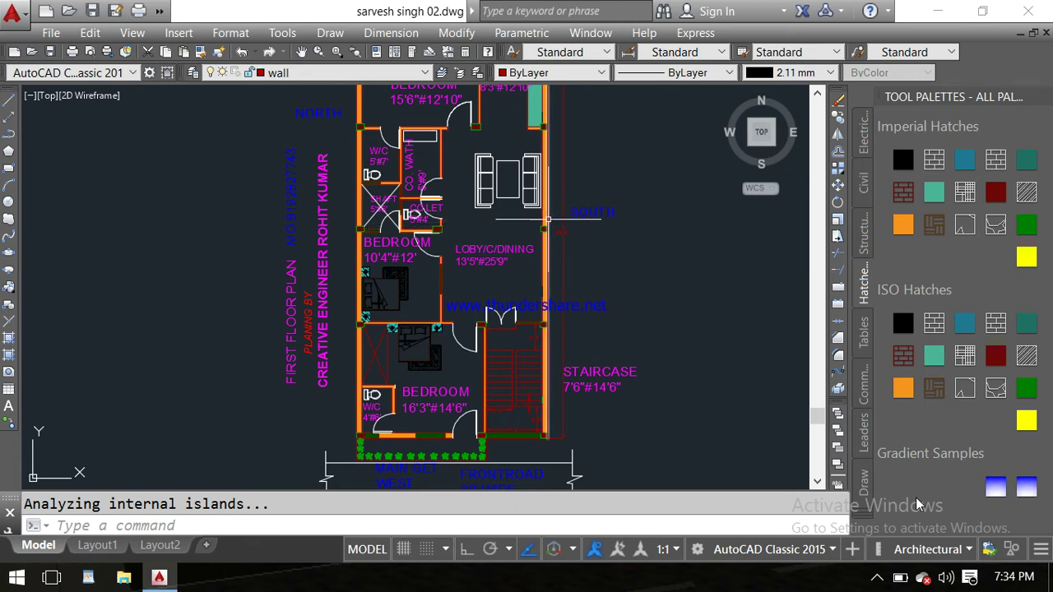
scroll(498, 238, "down", 1)
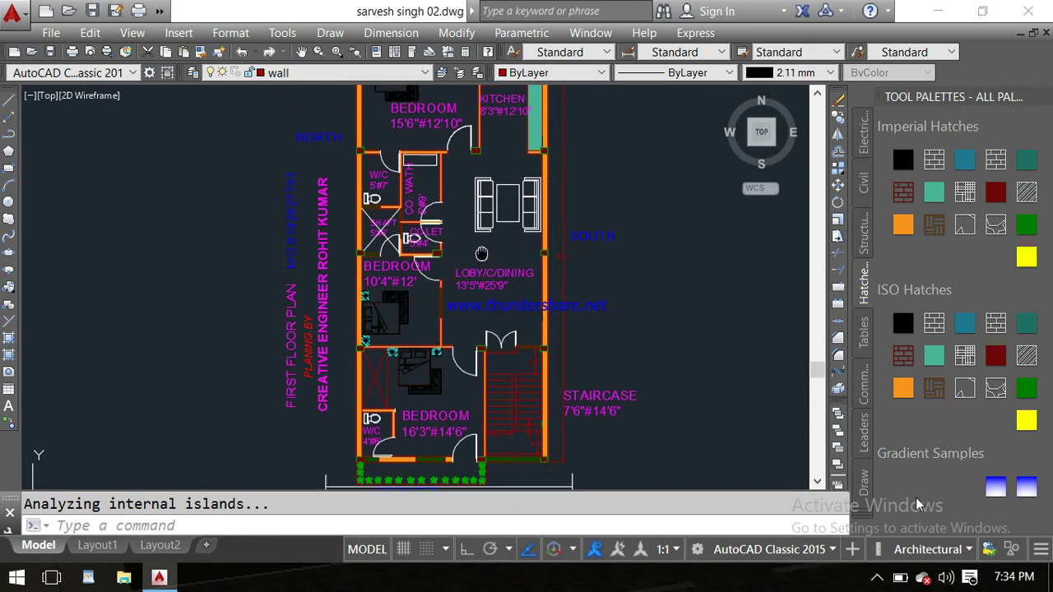
scroll(485, 259, "down", 2)
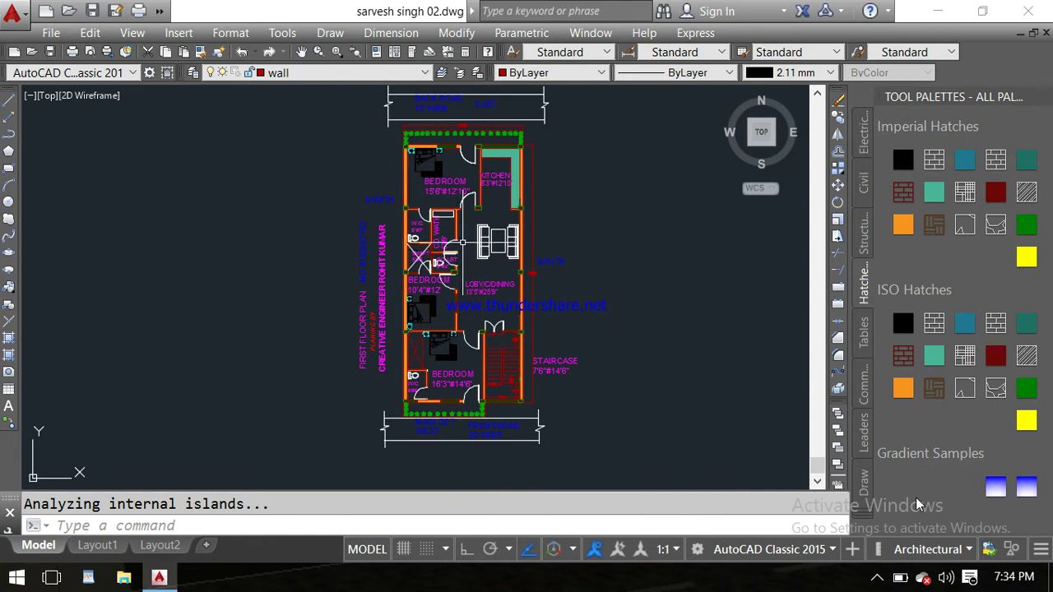
Zoom in on the lower bedroom, its W/C, the front garden row and the 20' front road
scroll(465, 243, "up", 2)
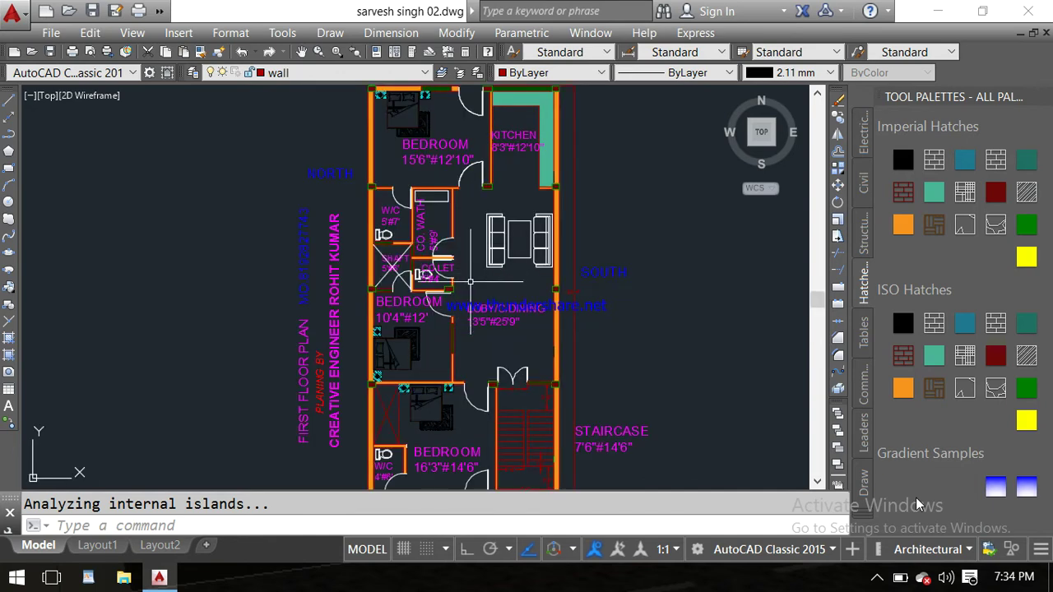
middle_click_drag(470, 283, 474, 213)
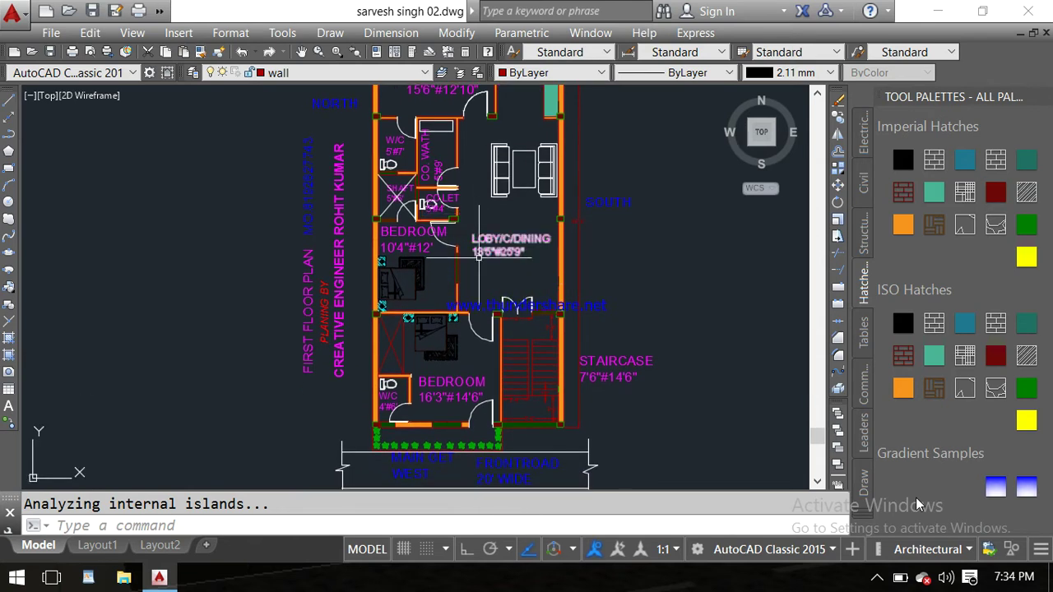
middle_click_drag(482, 296, 490, 219)
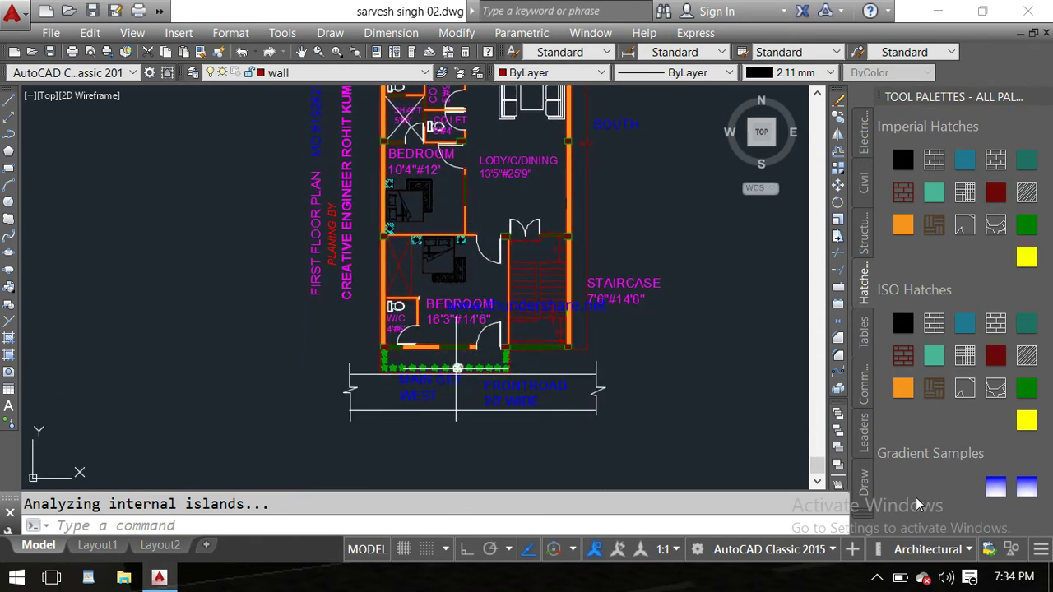
scroll(457, 369, "up", 4)
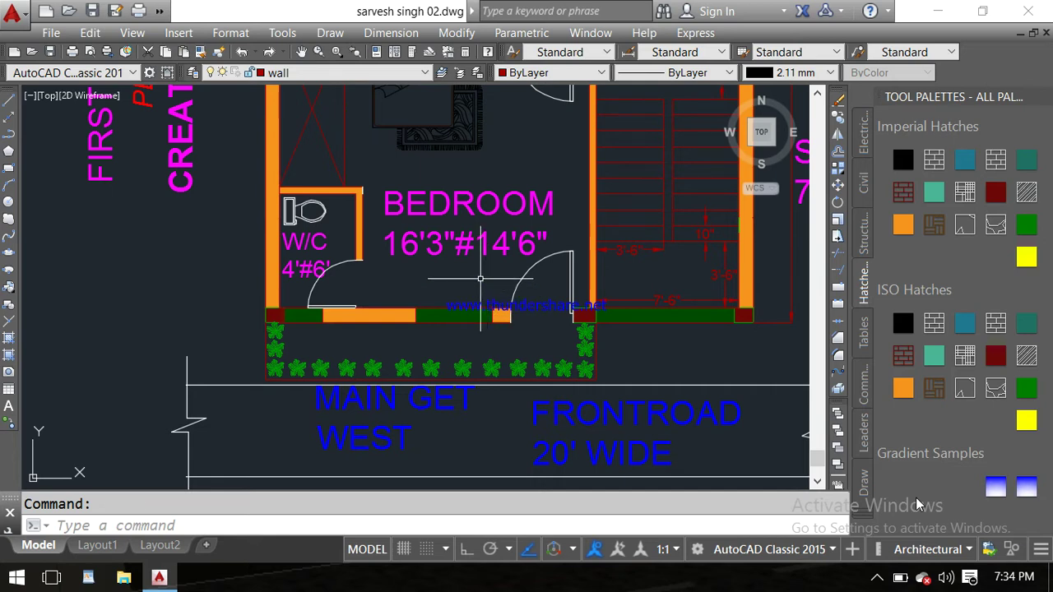
Zoom out until the staircase and title text show beside the lower bedroom
scroll(480, 279, "down", 2)
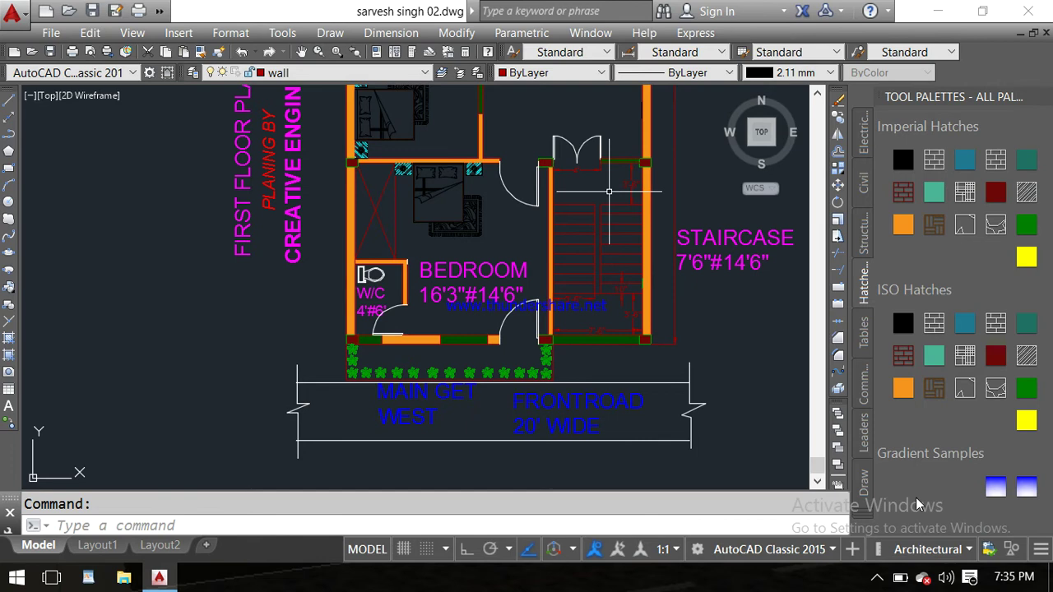
Zoom in on the staircase treads and dimensions beside the 16'3"#14'6" bedroom
scroll(608, 190, "up", 2)
middle_click_drag(608, 191, 564, 174)
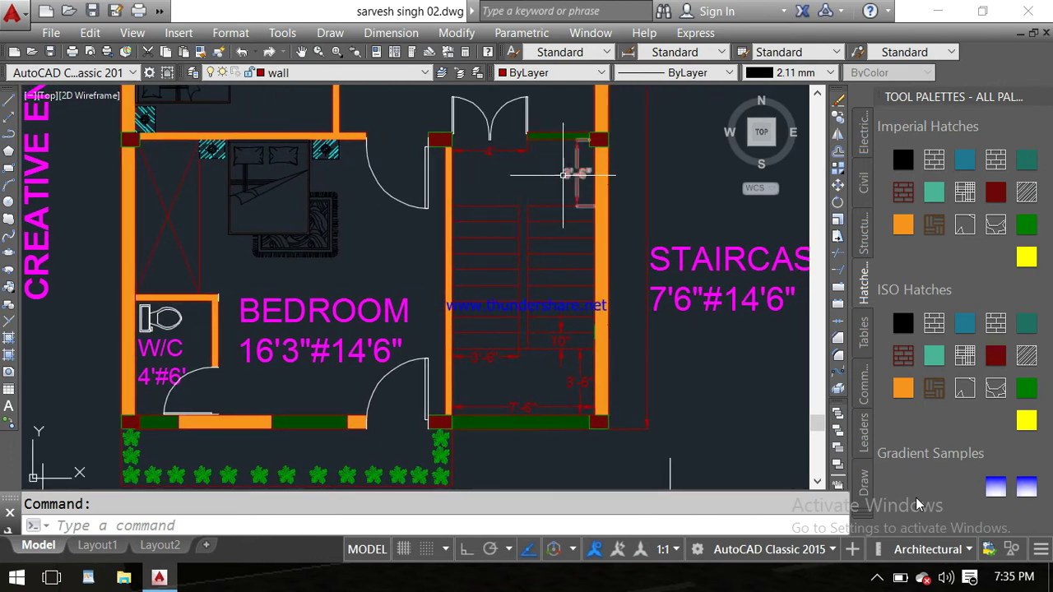
scroll(562, 176, "up", 2)
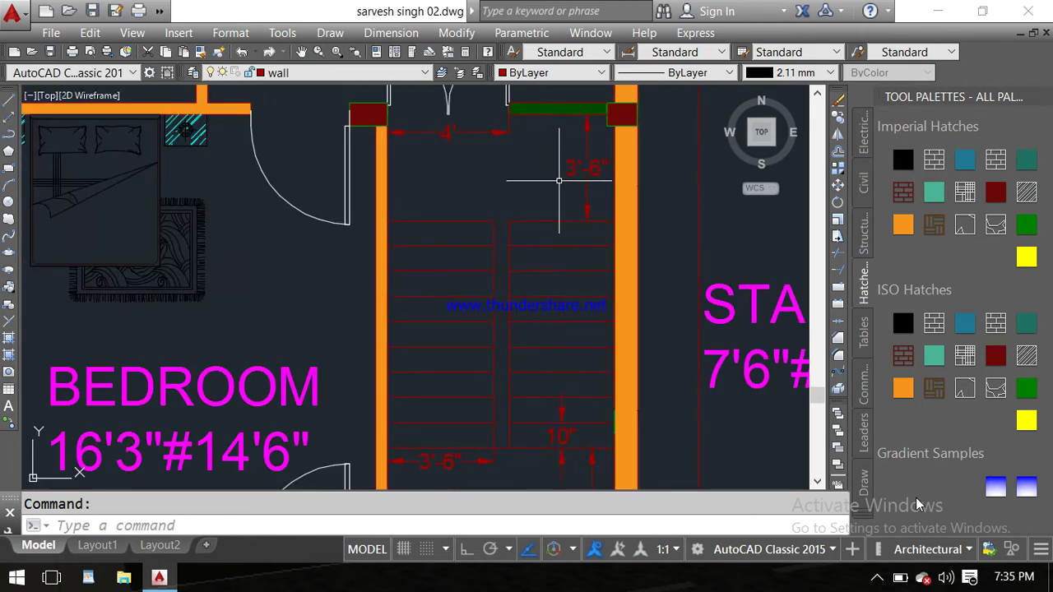
scroll(558, 180, "down", 2)
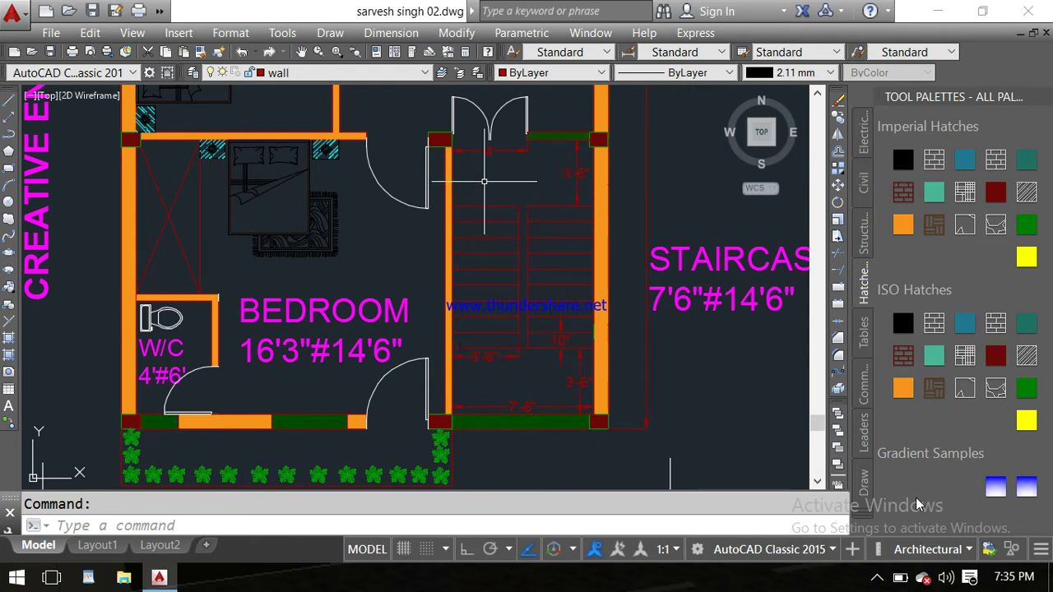
middle_click_drag(545, 240, 546, 229)
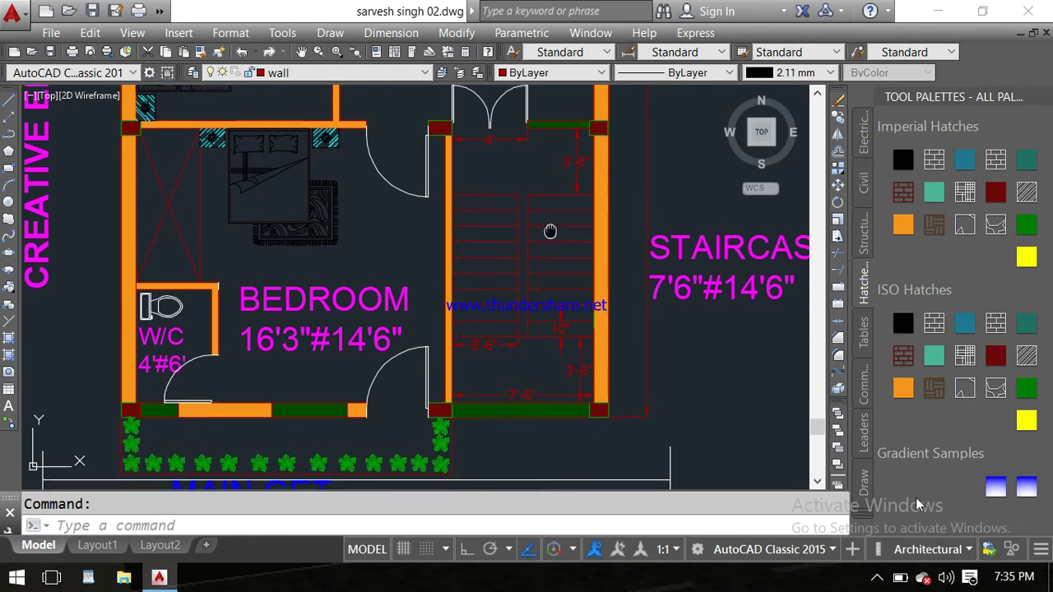
middle_click_drag(529, 171, 531, 217)
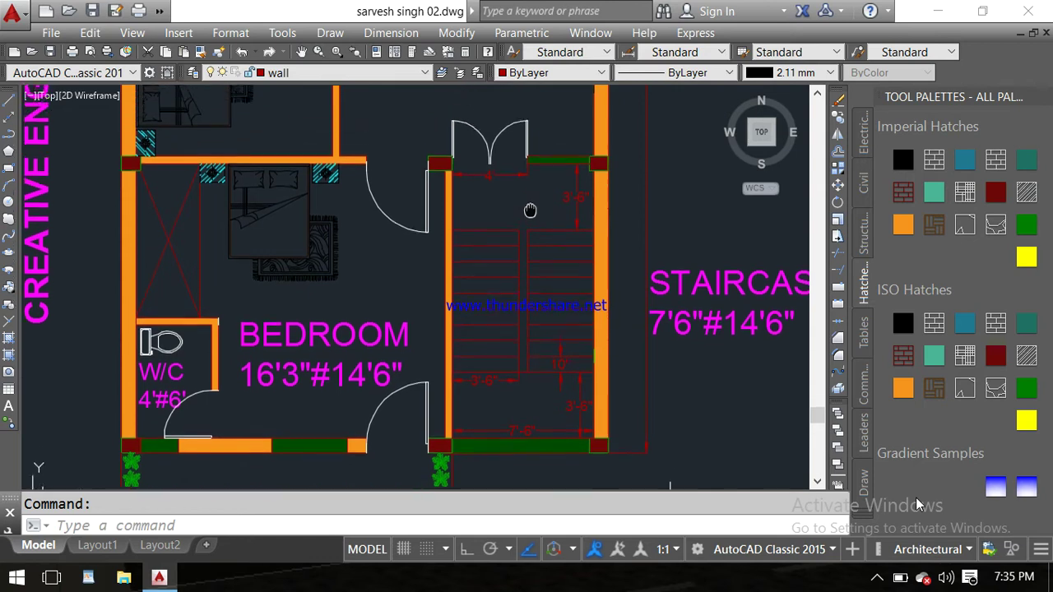
Zoom out to review the upper rooms and lobby, then zoom back toward the staircase and main gate
scroll(530, 218, "down", 2)
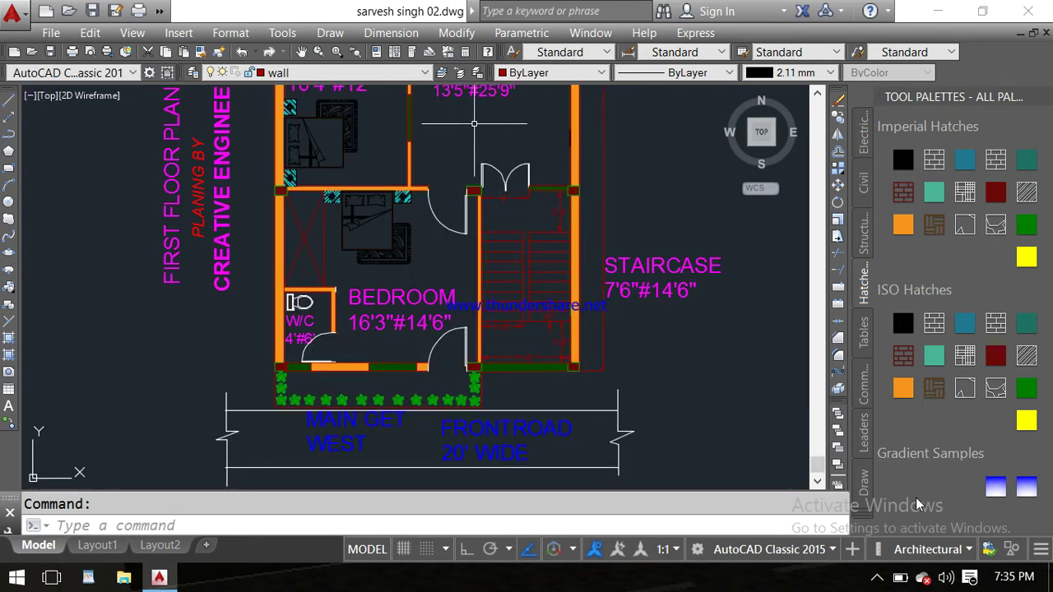
mouse_move(473, 124)
middle_mouse_down()
mouse_move(479, 169)
mouse_move(462, 222)
middle_mouse_up()
scroll(479, 165, "down", 2)
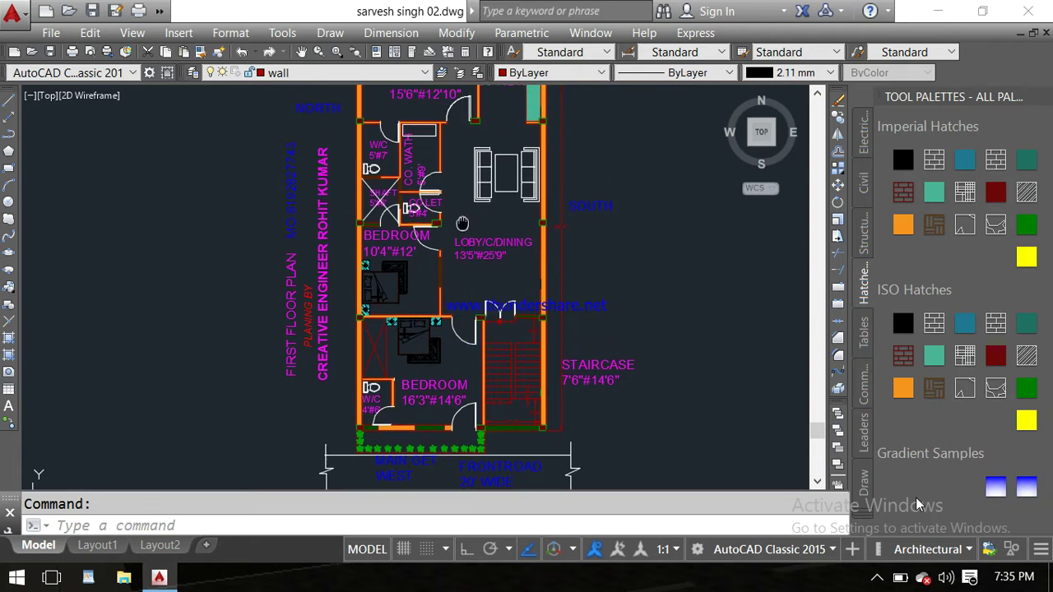
scroll(502, 292, "up", 2)
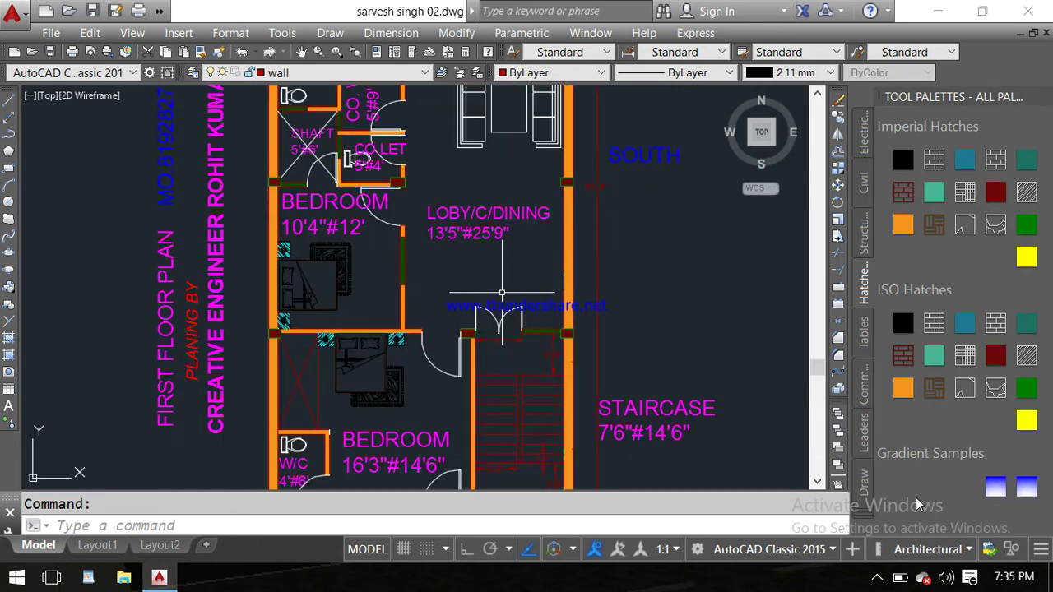
middle_click_drag(502, 291, 506, 209)
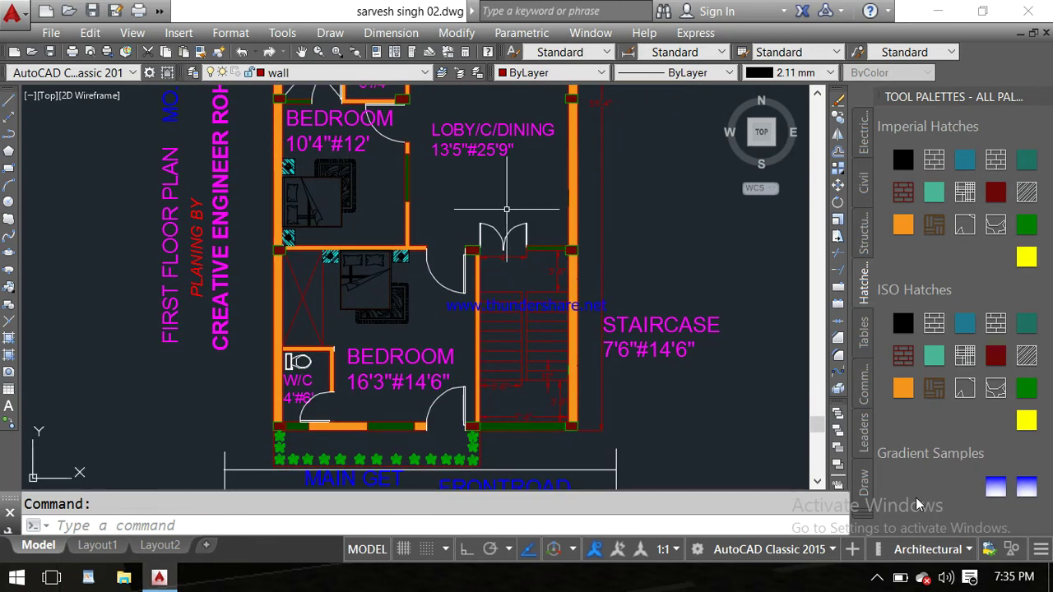
middle_click_drag(523, 284, 516, 212)
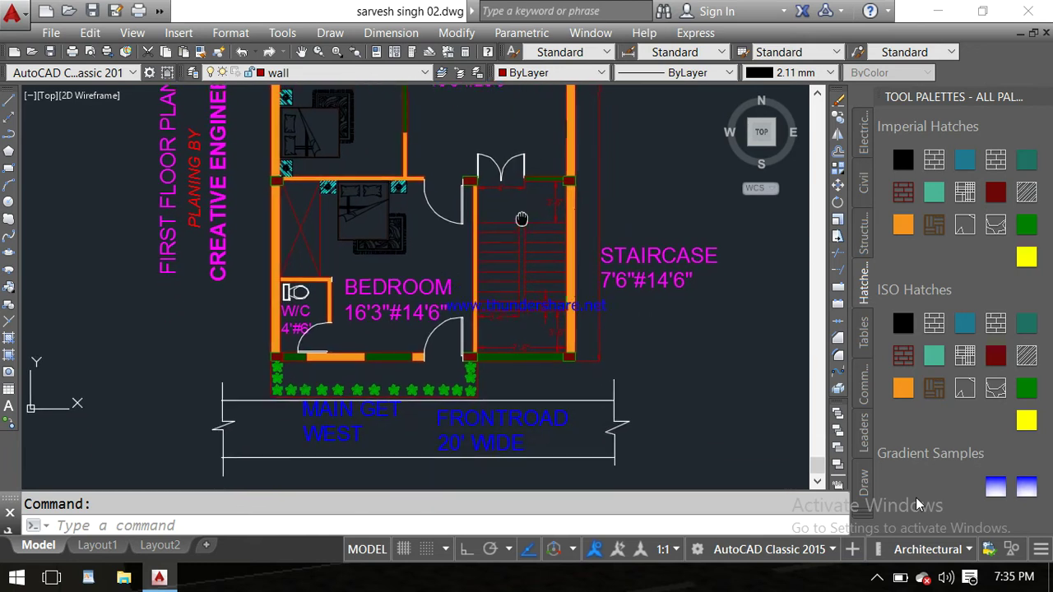
scroll(514, 218, "up", 2)
middle_click_drag(525, 272, 520, 222)
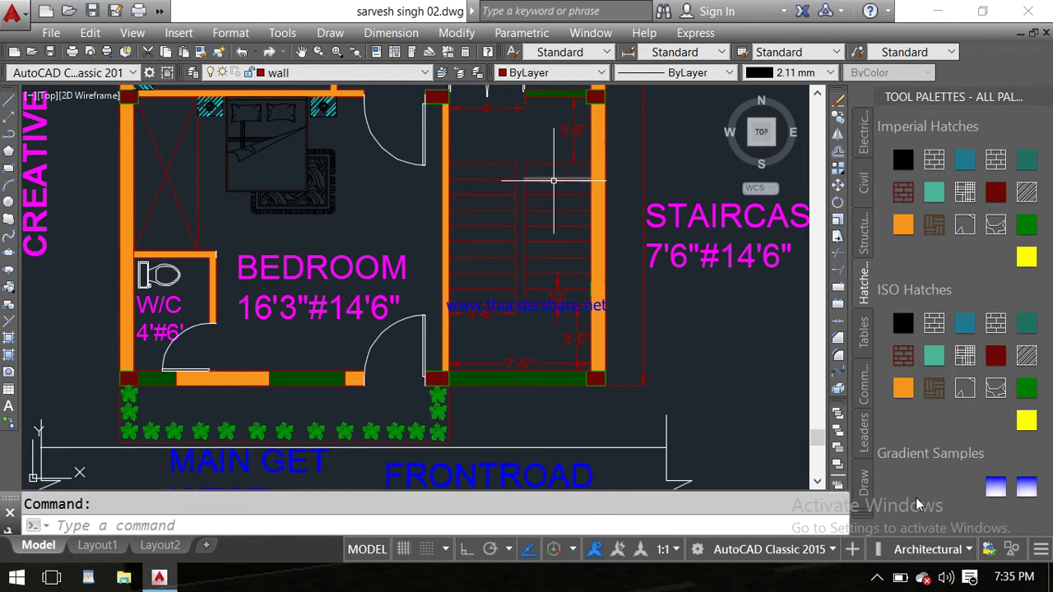
scroll(555, 308, "up", 2)
scroll(555, 309, "up", 2)
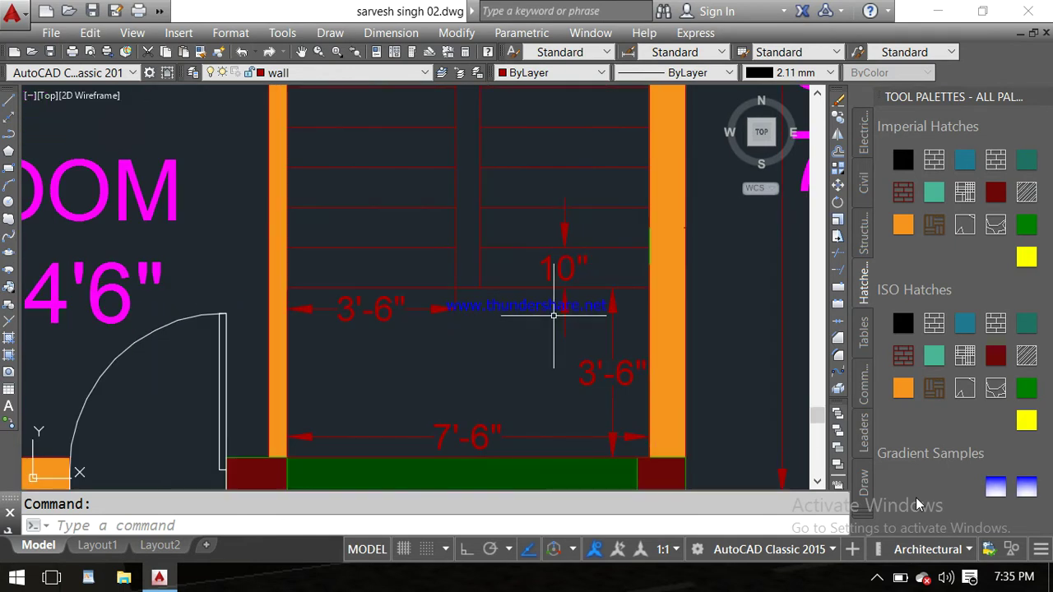
middle_click_drag(549, 313, 540, 234)
scroll(397, 234, "down", 2)
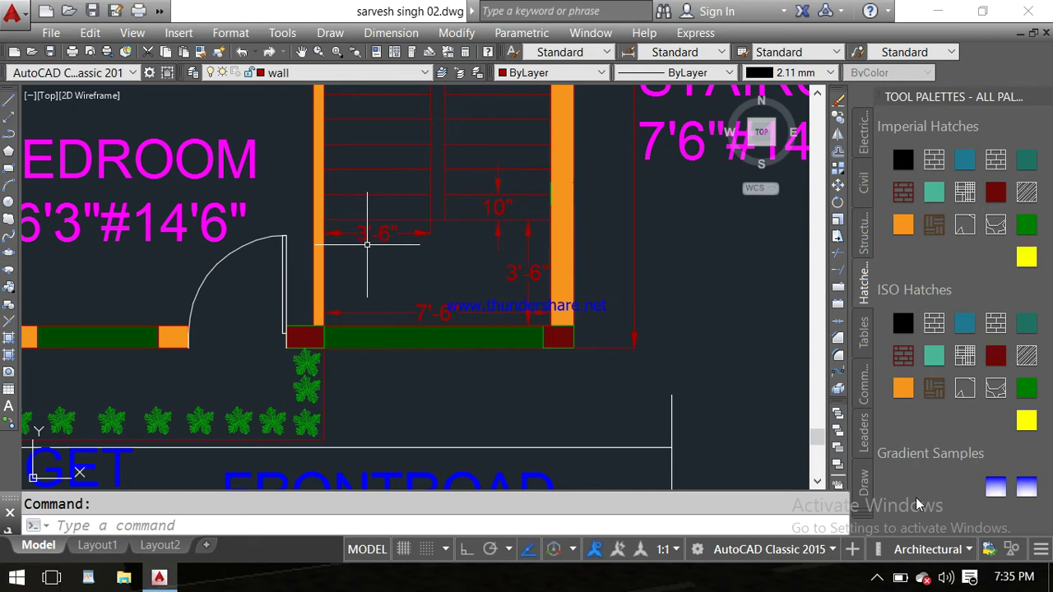
scroll(377, 246, "down", 2)
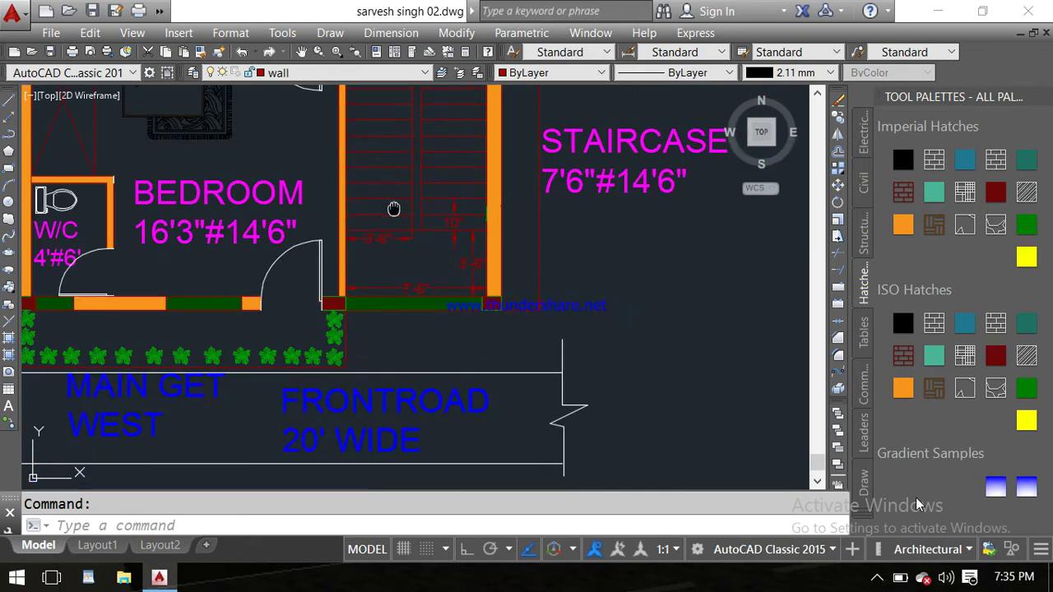
mouse_move(377, 245)
middle_mouse_down()
mouse_move(483, 287)
mouse_move(500, 313)
mouse_move(528, 320)
middle_mouse_up()
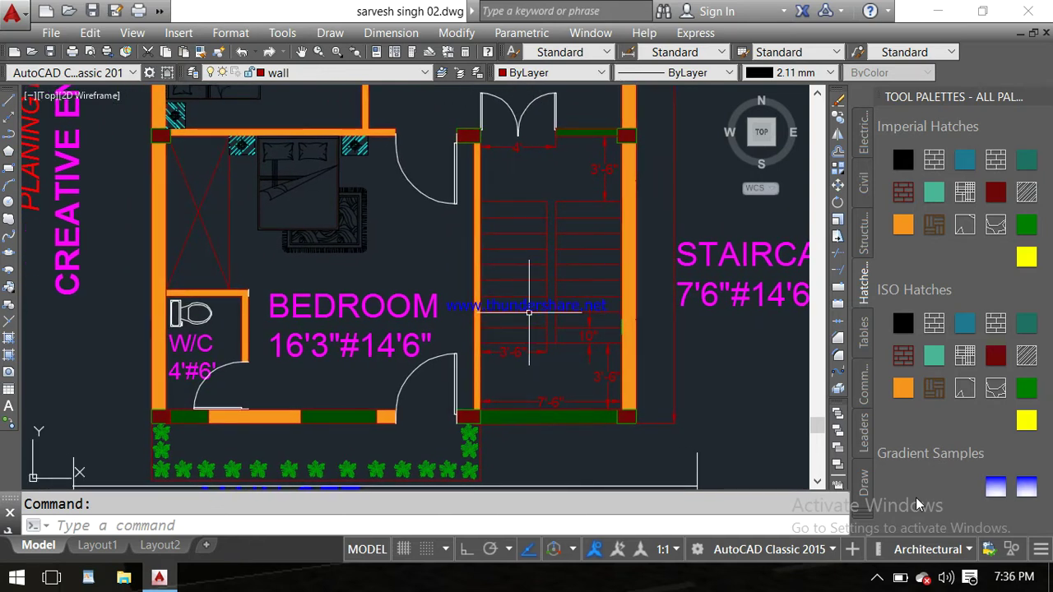
middle_click_drag(551, 469, 556, 353)
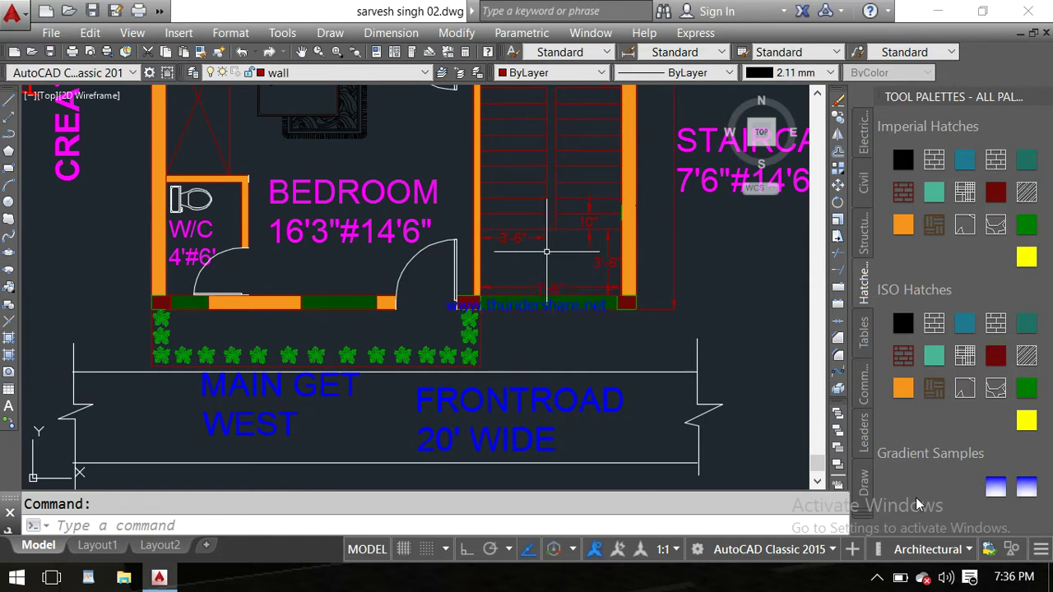
middle_click_drag(546, 253, 565, 352)
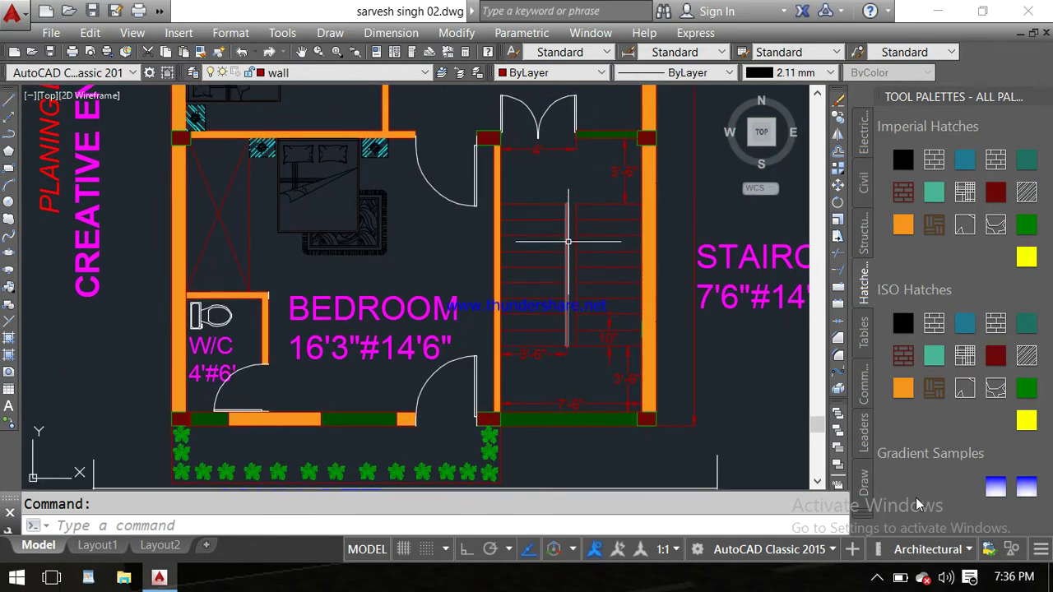
scroll(560, 188, "down", 2)
middle_click_drag(560, 189, 560, 270)
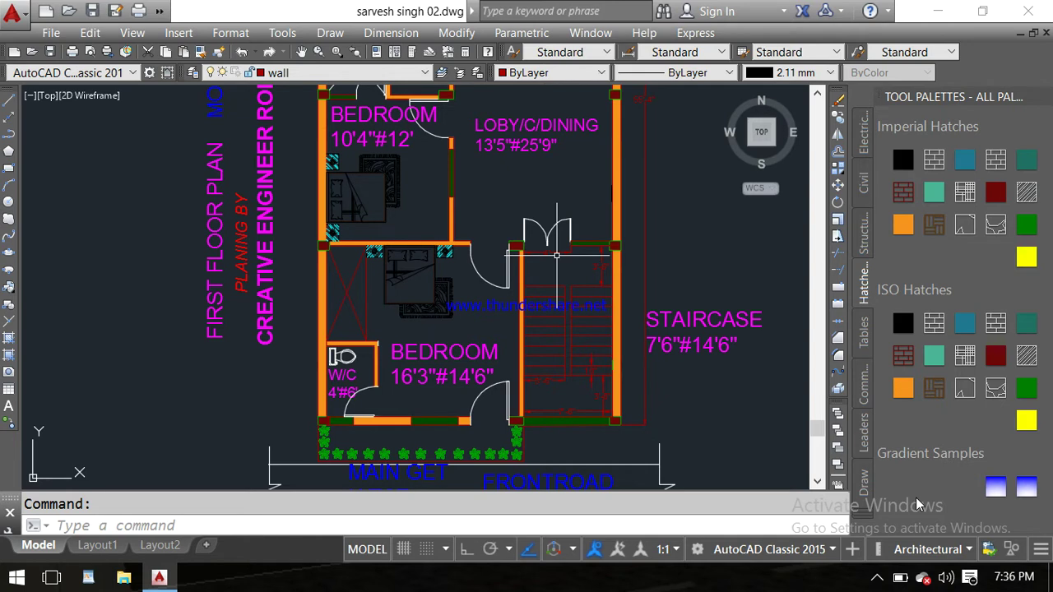
middle_click_drag(557, 256, 555, 281)
scroll(549, 274, "up", 3)
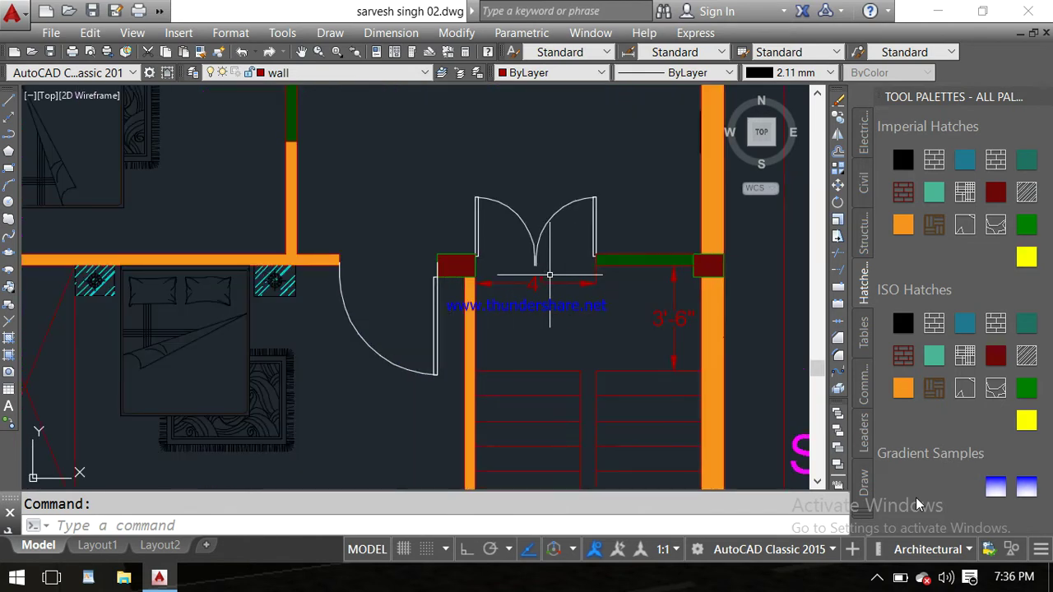
scroll(549, 276, "down", 2)
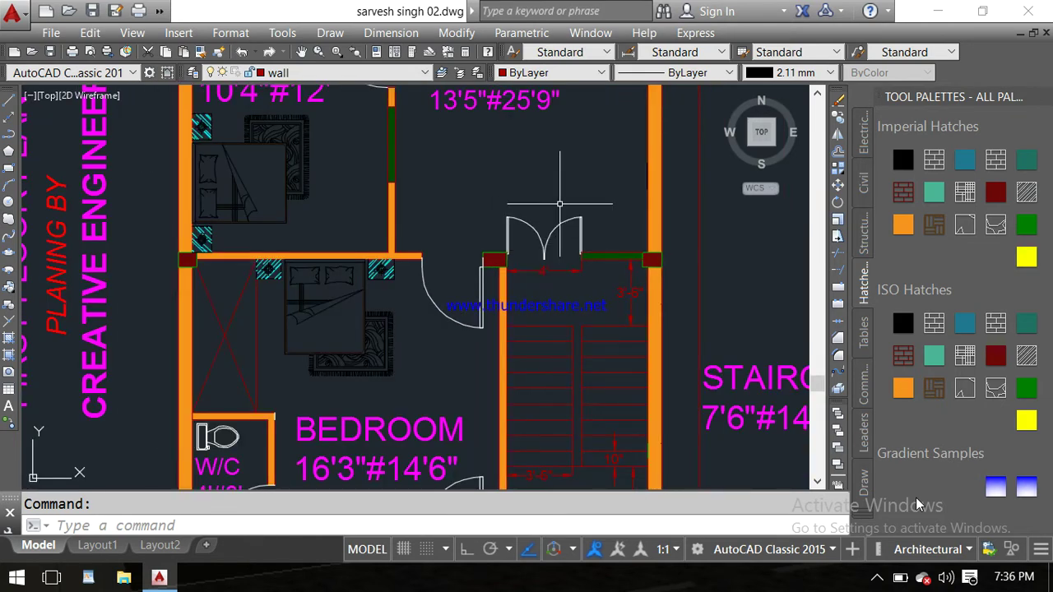
middle_click_drag(557, 271, 566, 308)
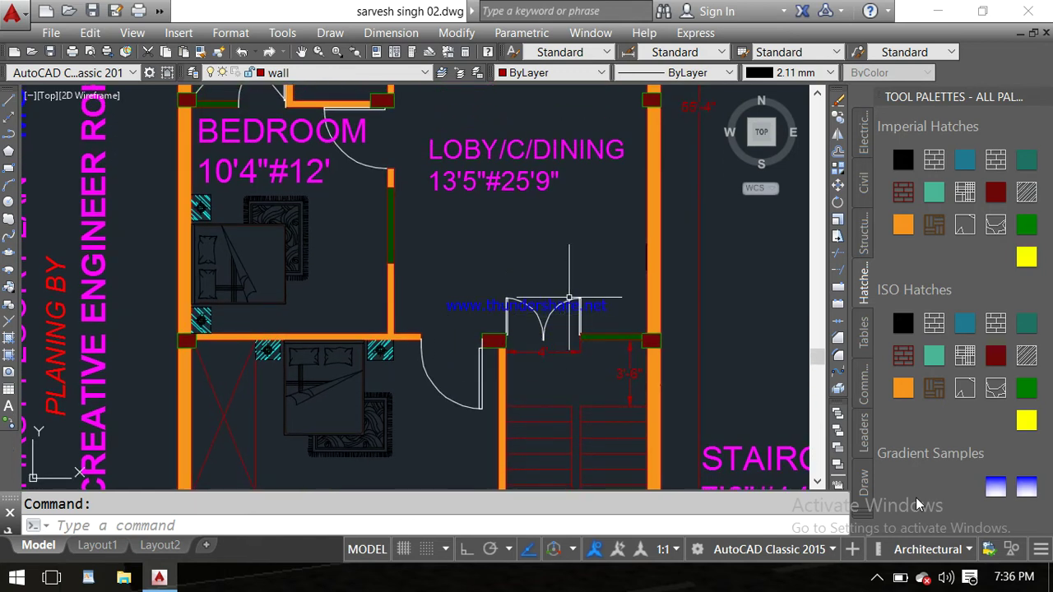
scroll(613, 337, "up", 4)
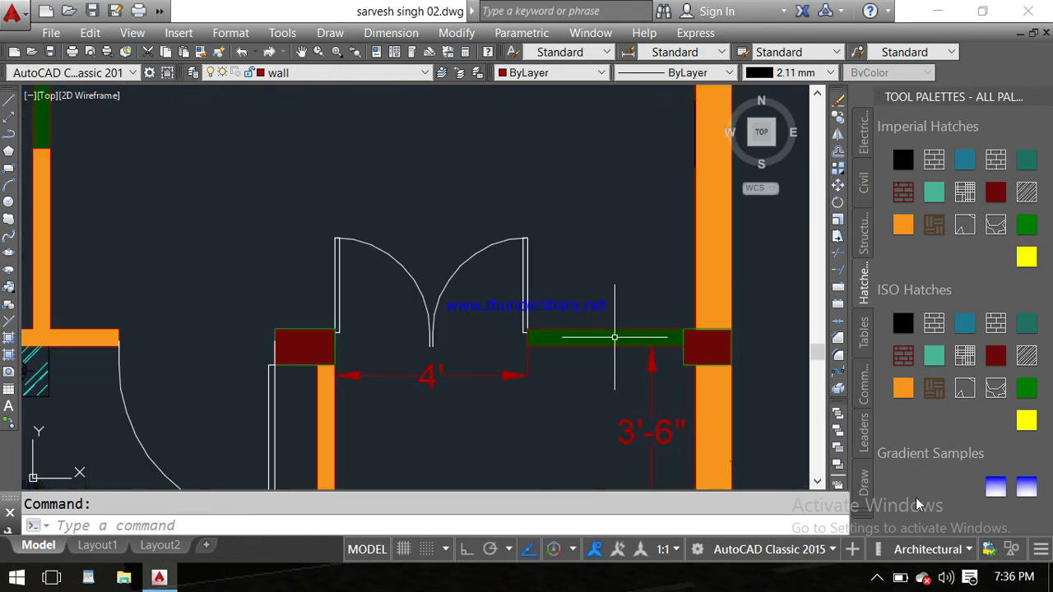
scroll(614, 337, "down", 4)
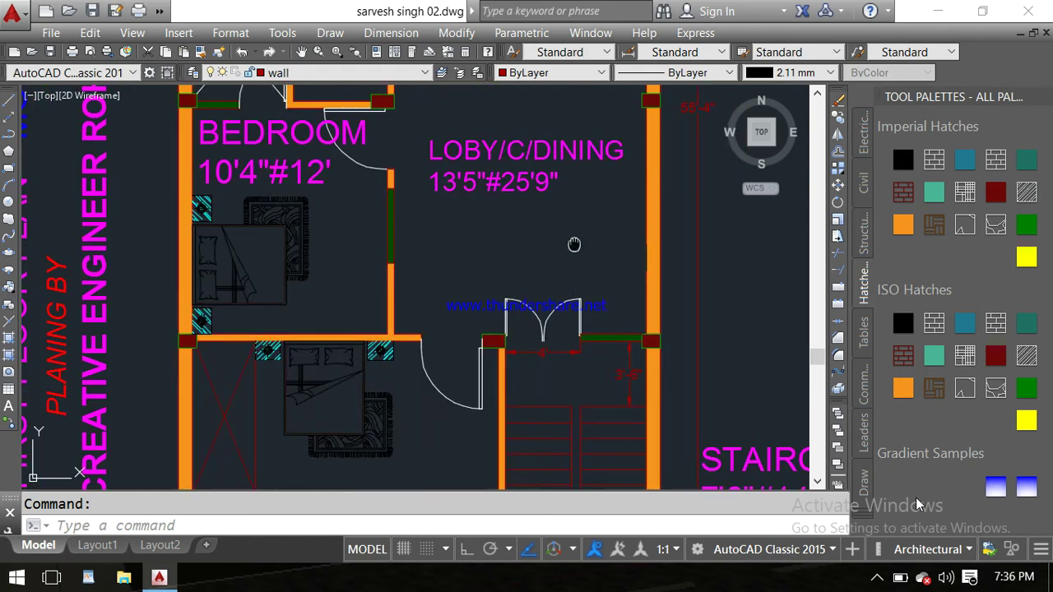
middle_click_drag(575, 243, 583, 271)
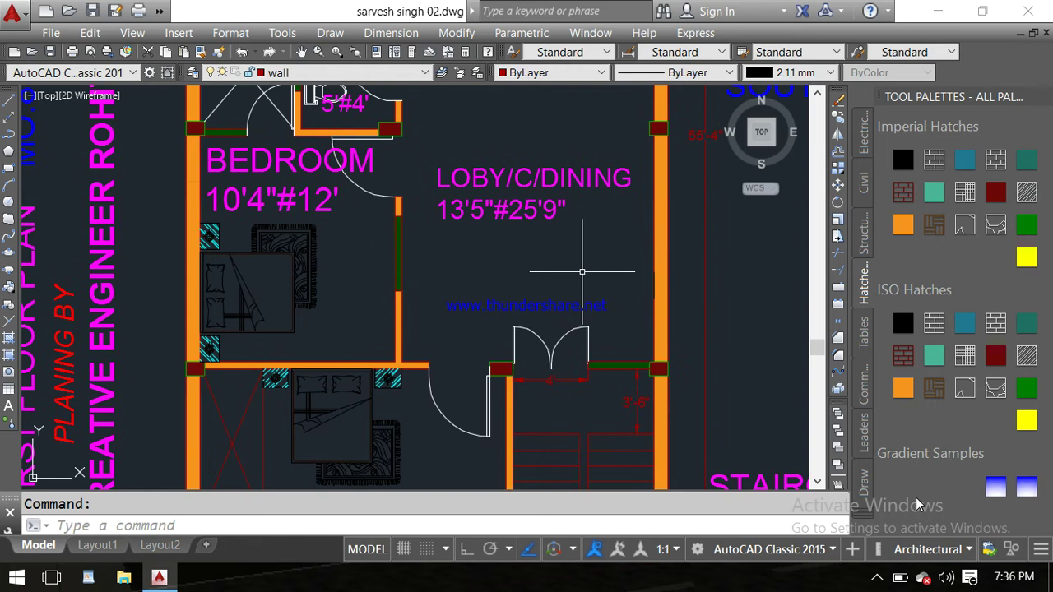
middle_click_drag(576, 264, 568, 407)
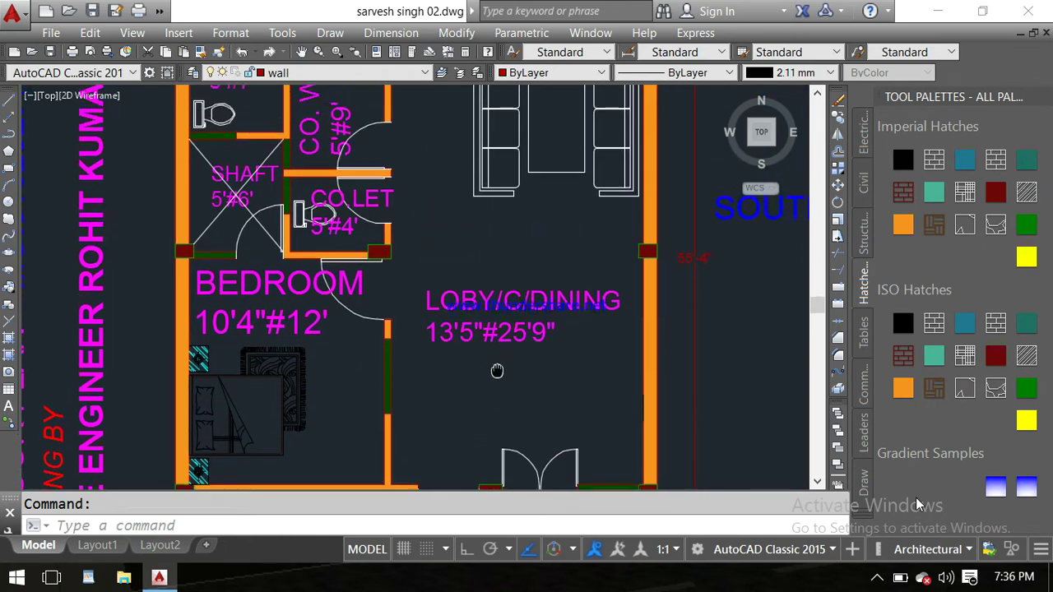
scroll(496, 391, "down", 2)
scroll(498, 391, "up", 3)
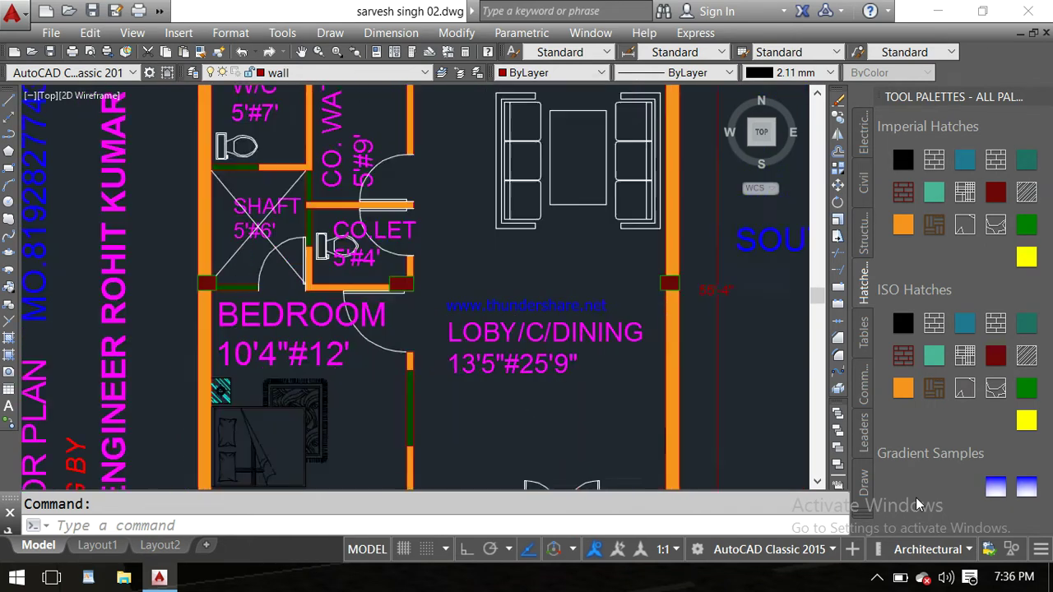
scroll(481, 382, "up", 3)
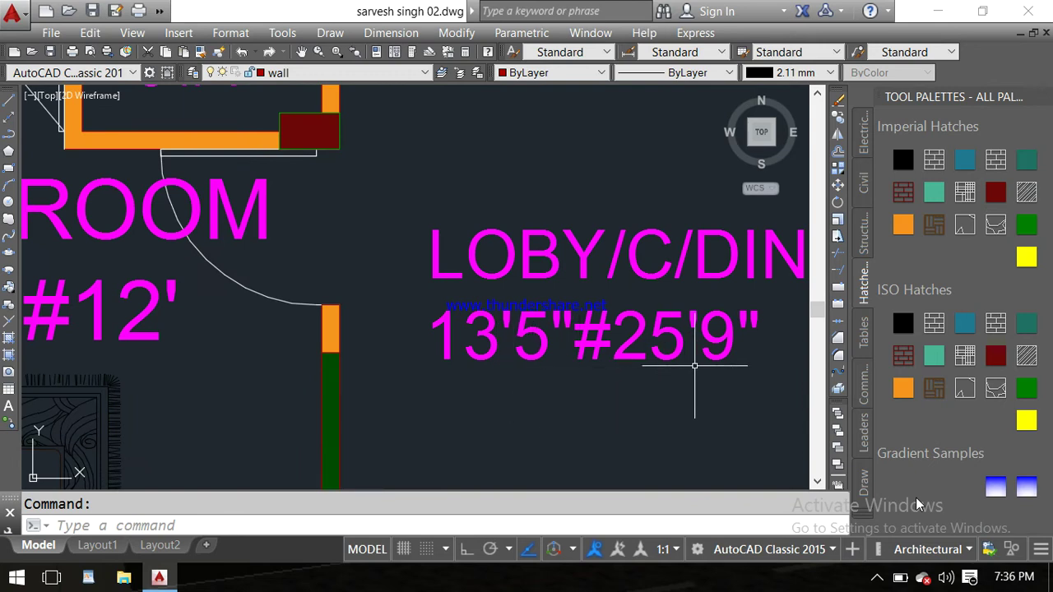
scroll(698, 366, "down", 6)
middle_click_drag(713, 372, 606, 350)
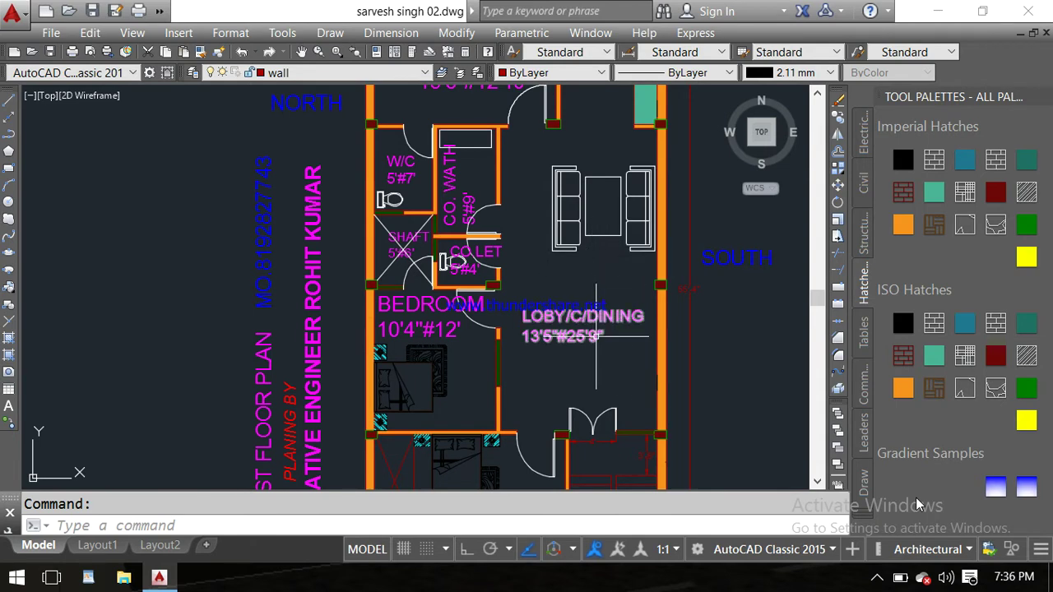
Frame the staircase, lower bedroom, main gate and front road
middle_click_drag(561, 366, 554, 266)
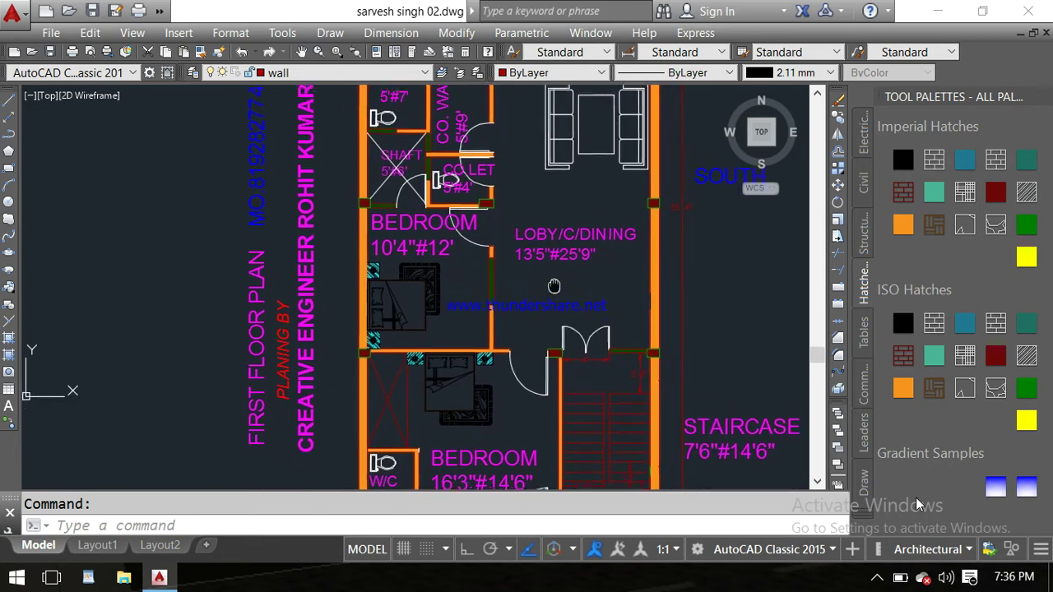
scroll(529, 323, "up", 2)
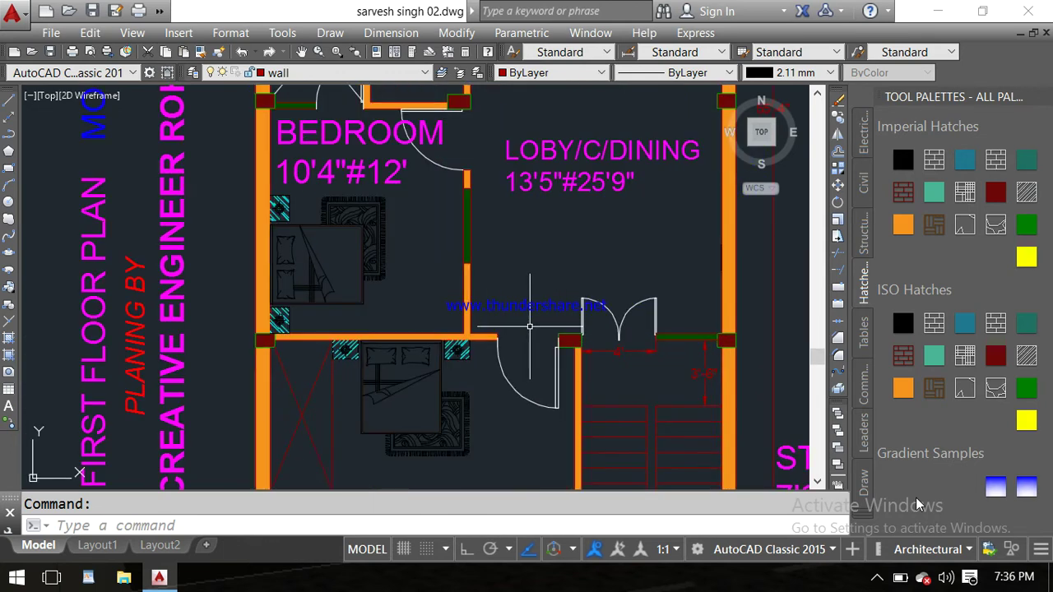
middle_click_drag(534, 324, 542, 245)
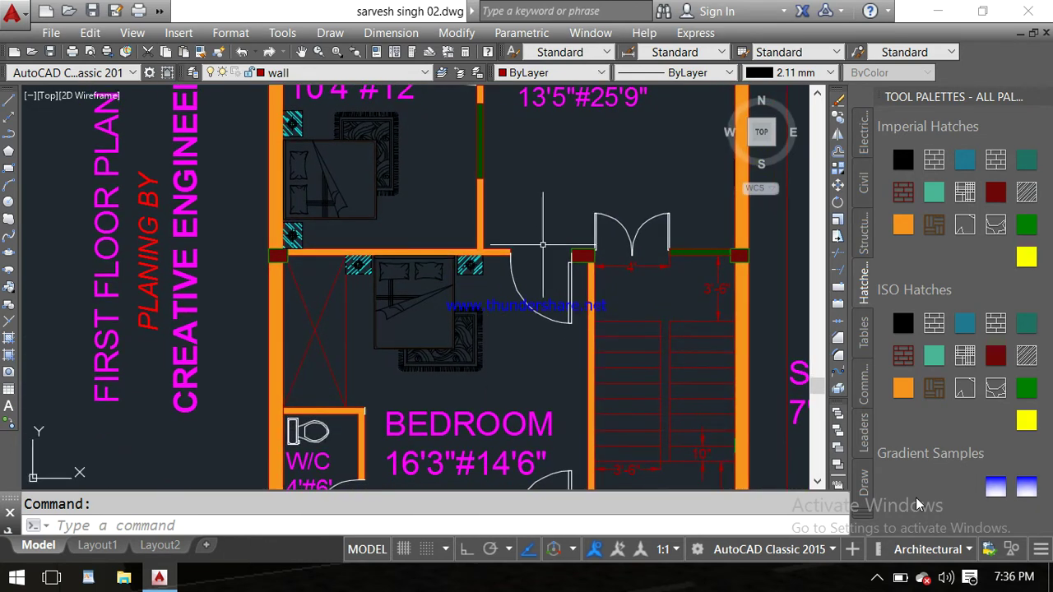
middle_click_drag(547, 355, 561, 252)
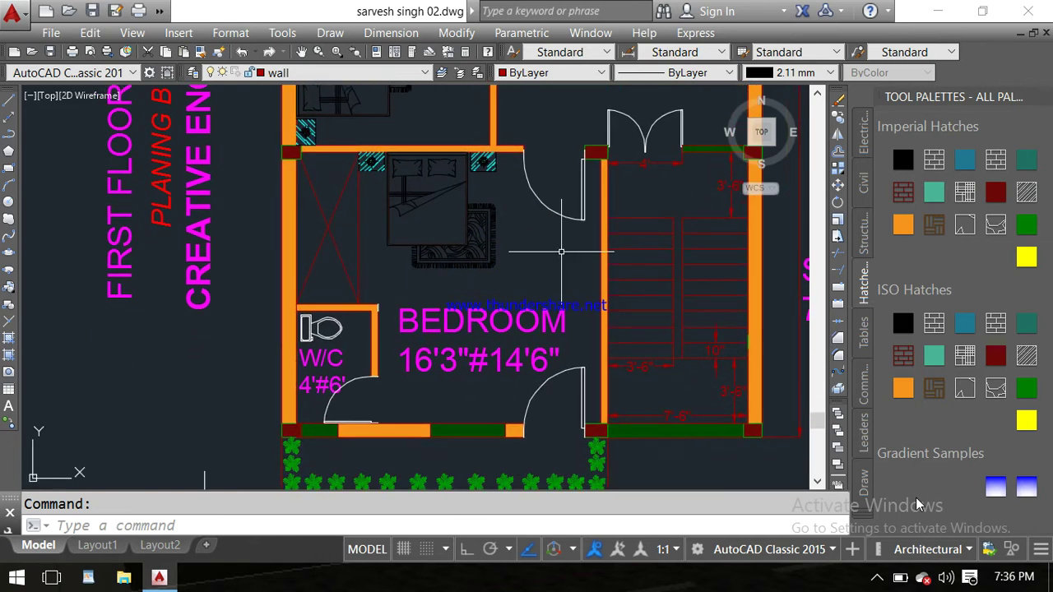
scroll(561, 251, "down", 2)
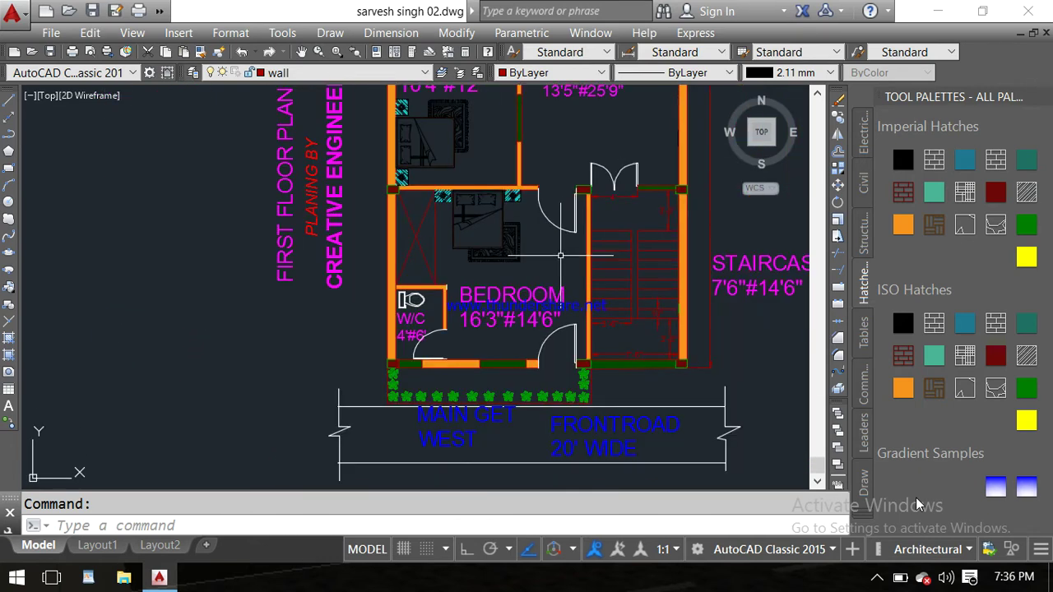
scroll(509, 286, "up", 2)
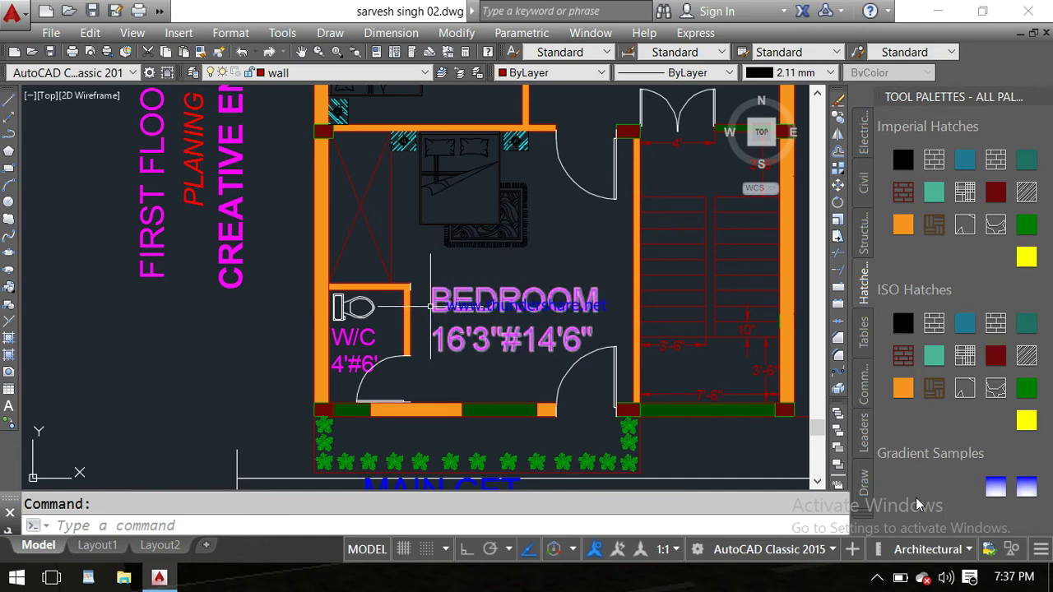
Zoom closely around the W/C door and the MAIN GET WEST and FRONTROAD 20' WIDE labels
scroll(362, 343, "up", 2)
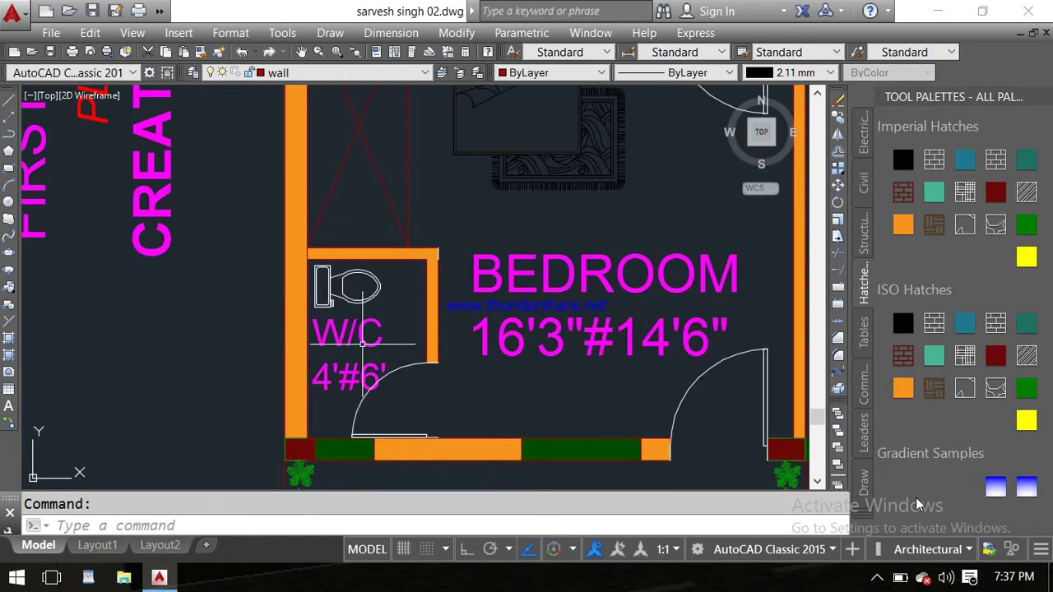
scroll(384, 360, "down", 2)
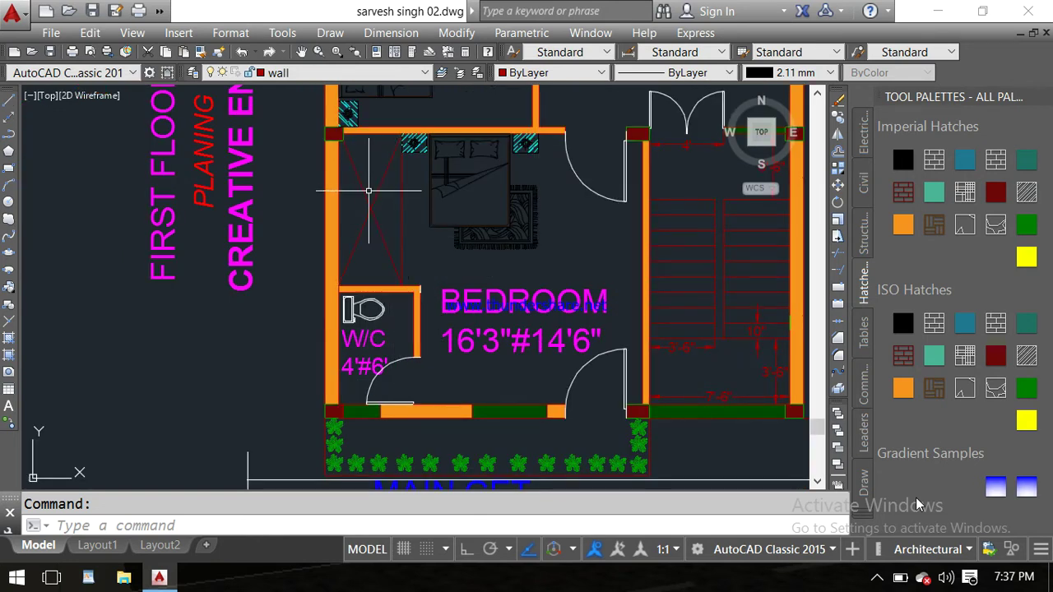
scroll(369, 191, "down", 3)
scroll(368, 191, "up", 3)
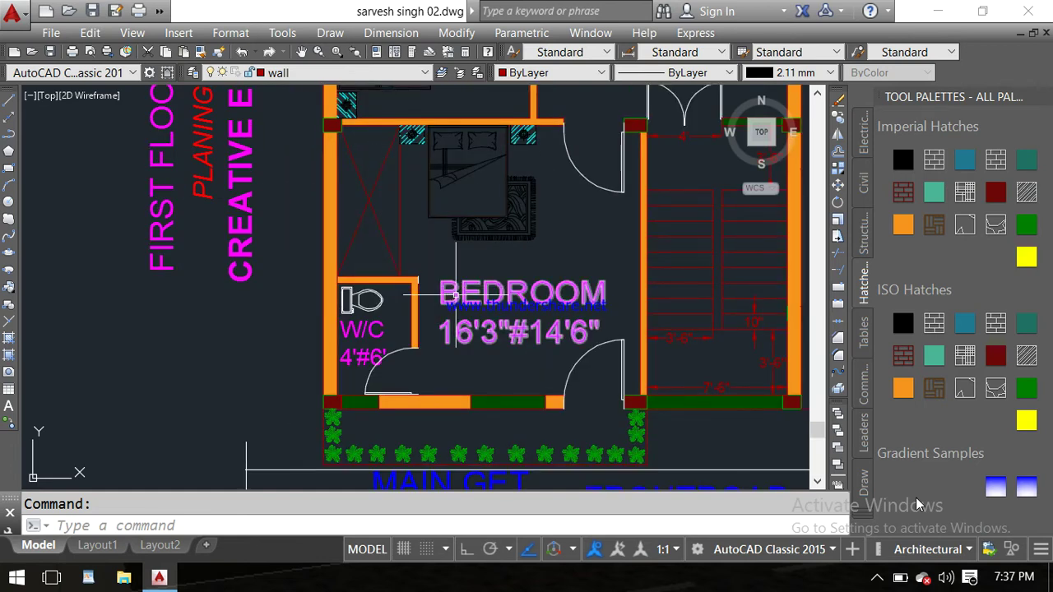
middle_click_drag(456, 296, 431, 223)
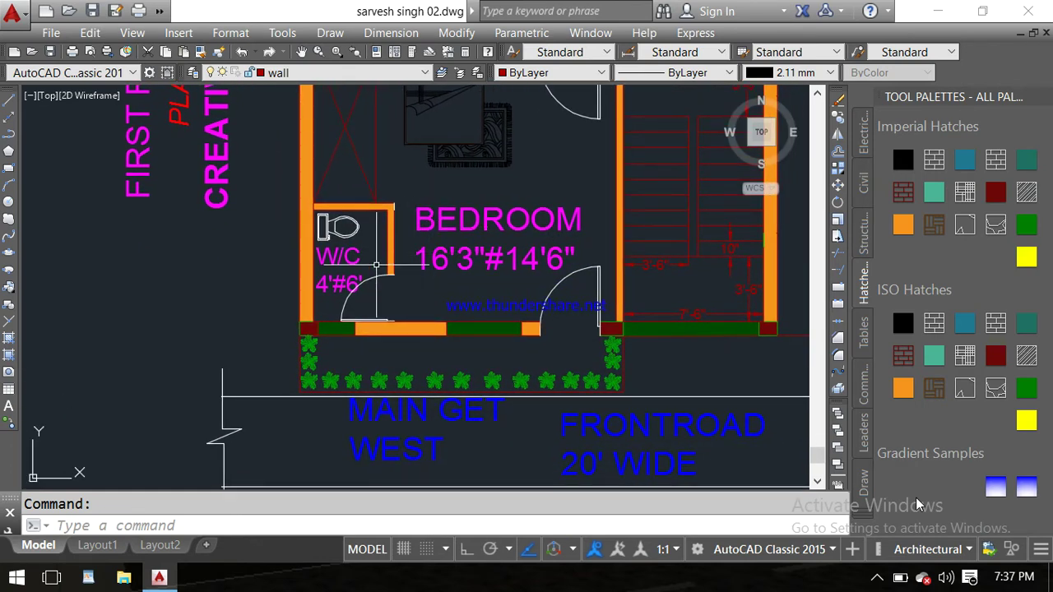
scroll(333, 317, "up", 1)
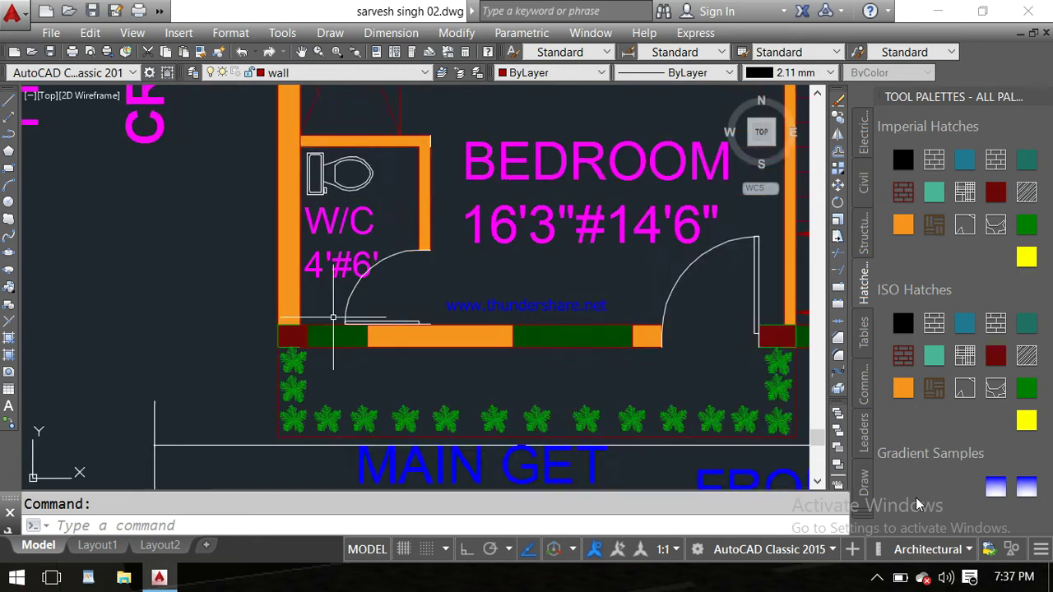
scroll(333, 317, "up", 1)
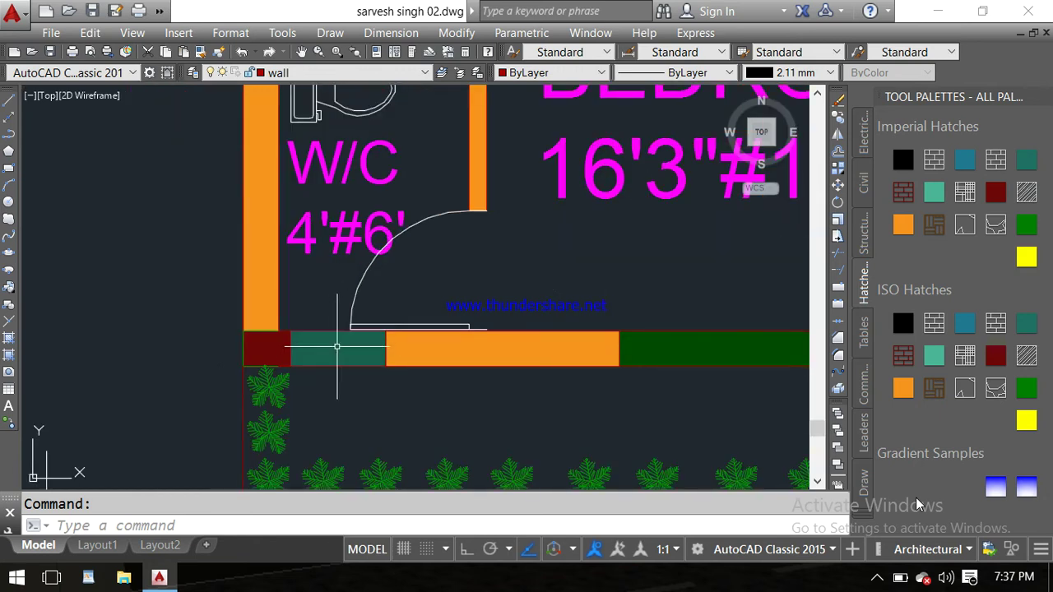
scroll(335, 346, "down", 2)
scroll(426, 306, "down", 2)
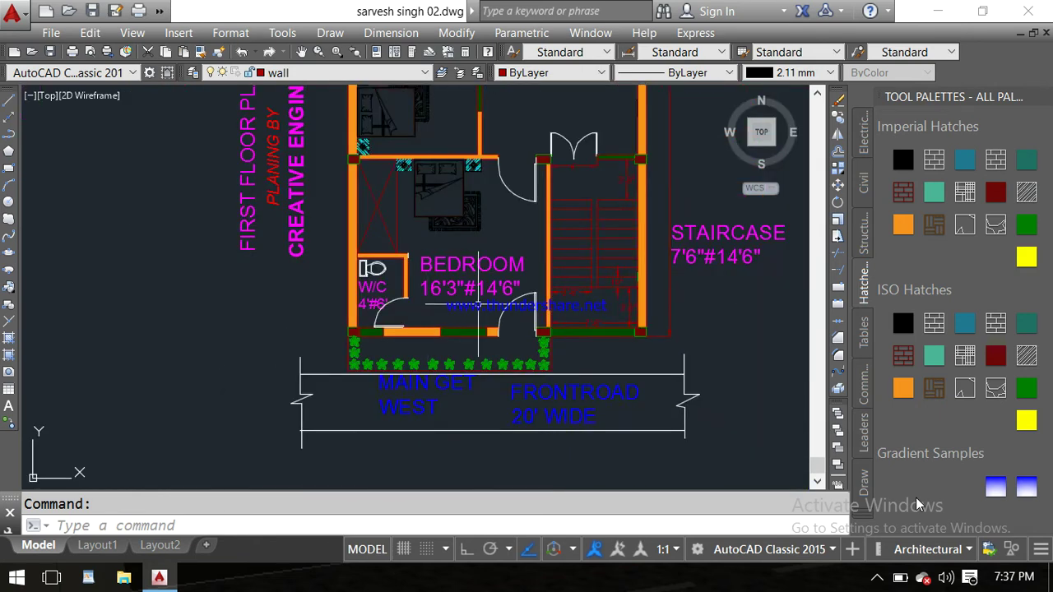
Review the staircase and bedroom, then pan up to the upper bedroom and lobby
middle_click_drag(426, 306, 412, 278)
scroll(452, 246, "up", 2)
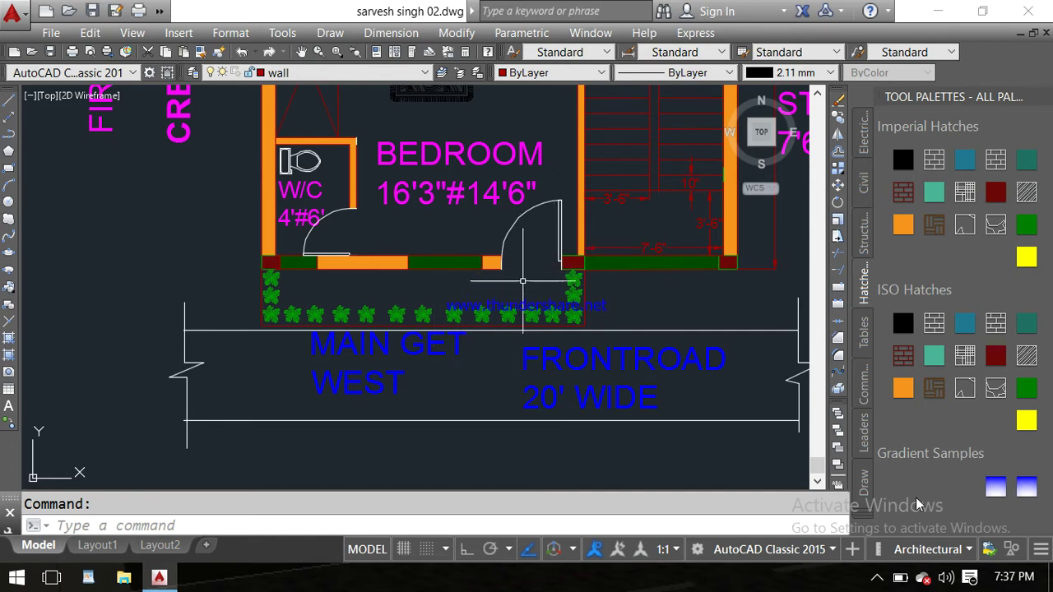
scroll(521, 287, "up", 2)
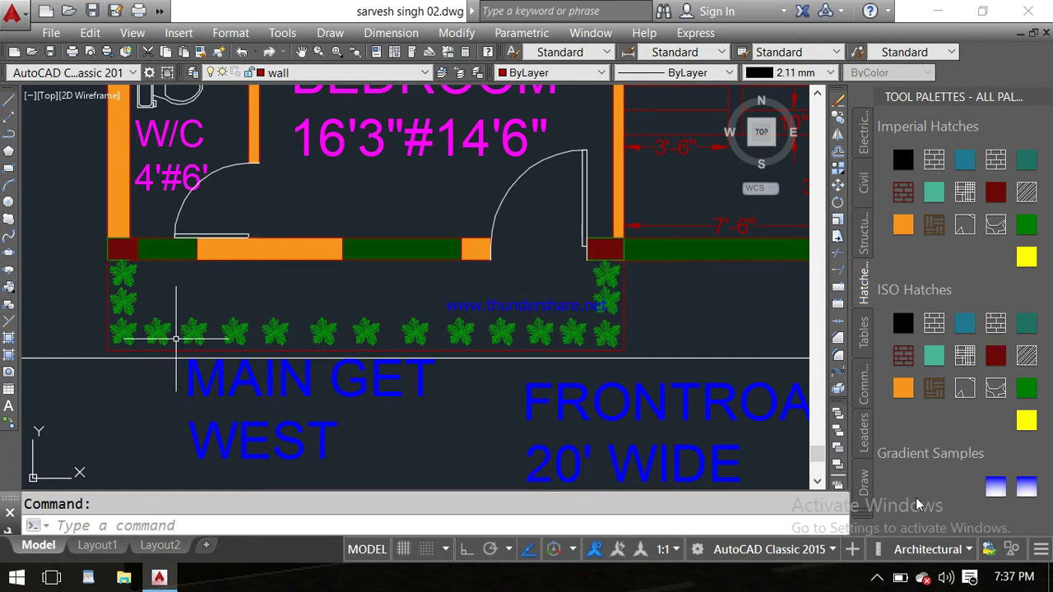
scroll(543, 287, "down", 2)
scroll(545, 286, "down", 2)
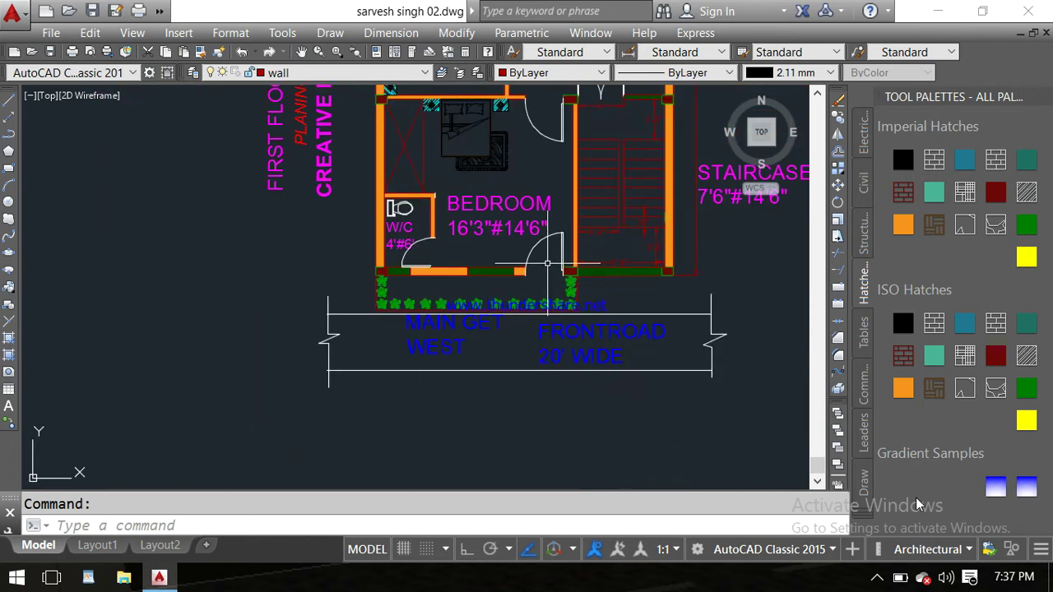
middle_click_drag(550, 193, 556, 331)
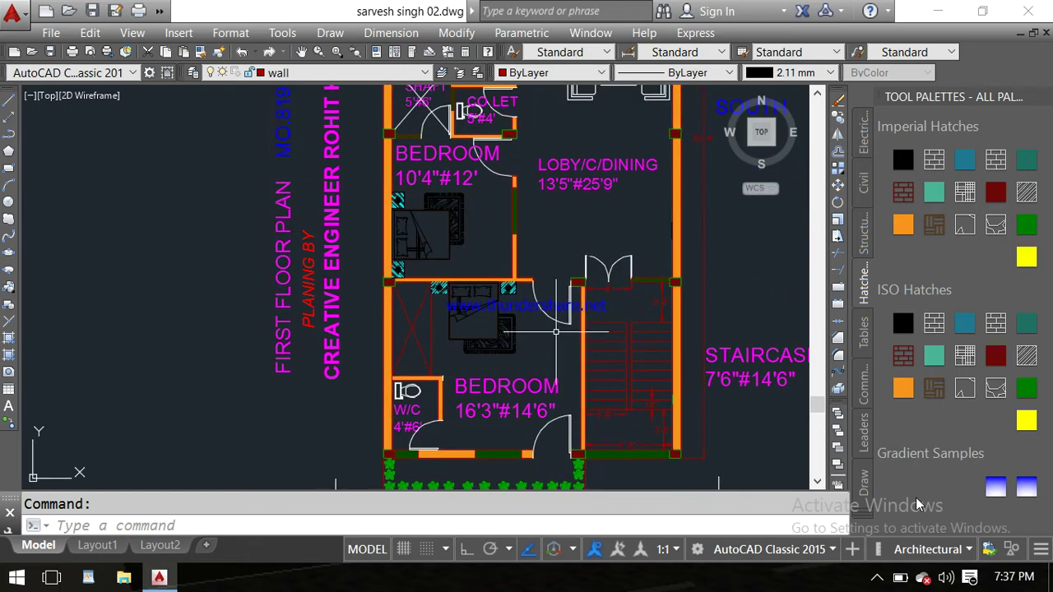
Bring the W/C, shaft, lobby furniture and upper bedroom into view
middle_click_drag(553, 269, 533, 354)
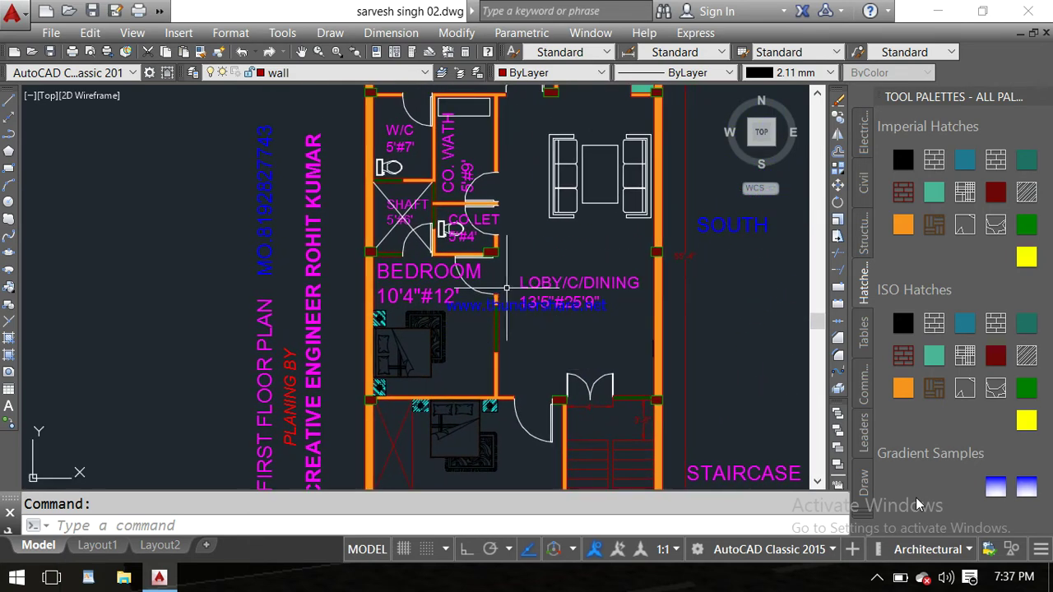
scroll(505, 287, "up", 2)
middle_click_drag(505, 287, 541, 261)
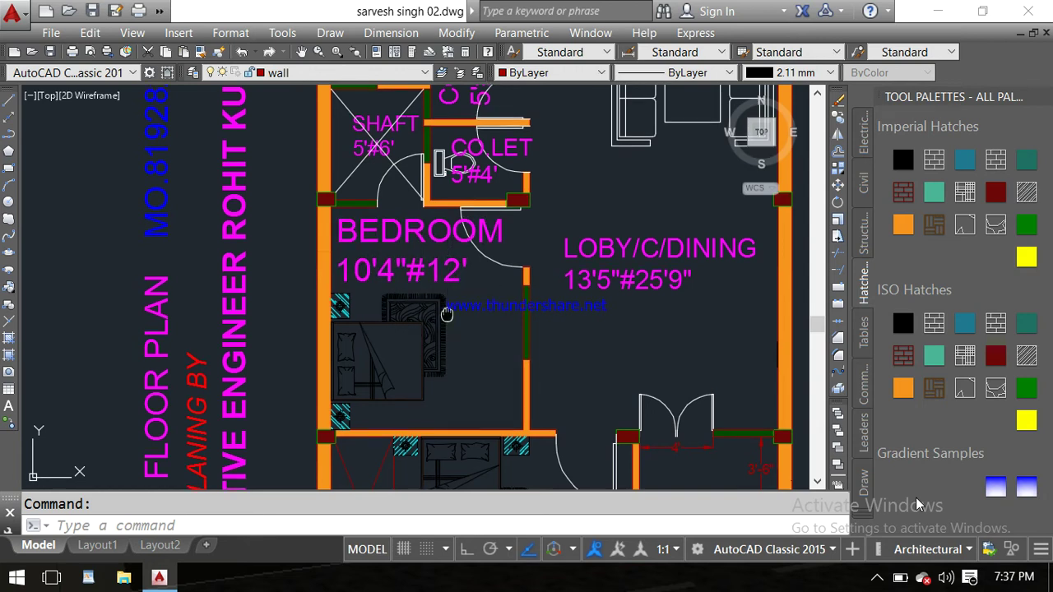
middle_click_drag(445, 316, 455, 263)
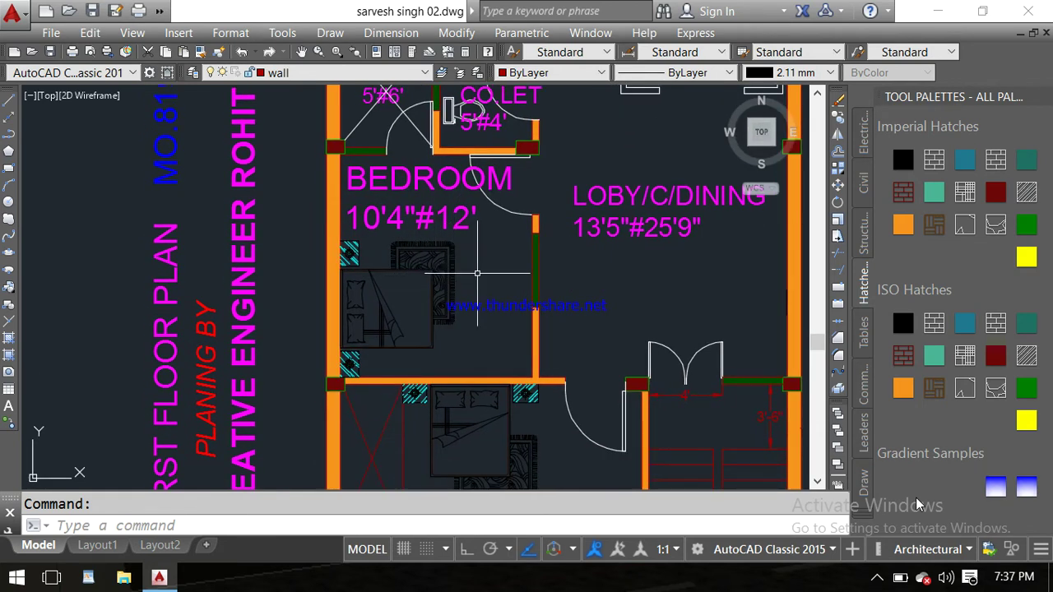
scroll(547, 268, "up", 2)
scroll(549, 264, "down", 2)
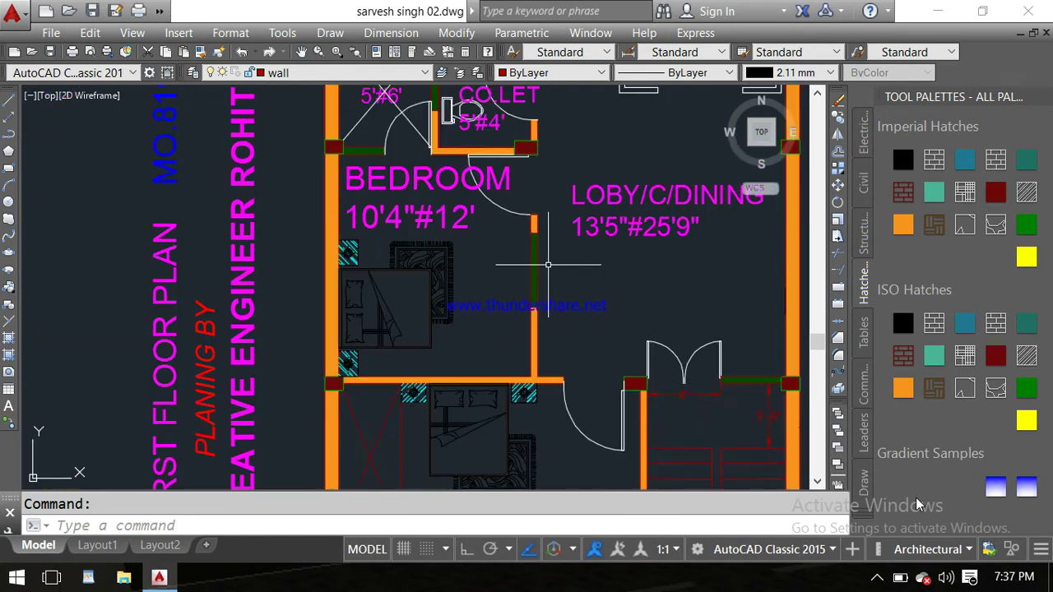
Zoom in on the 5'#6' shaft and 5'#4' CO.LET beside the 10'4"#12' bedroom
middle_click_drag(549, 263, 469, 339)
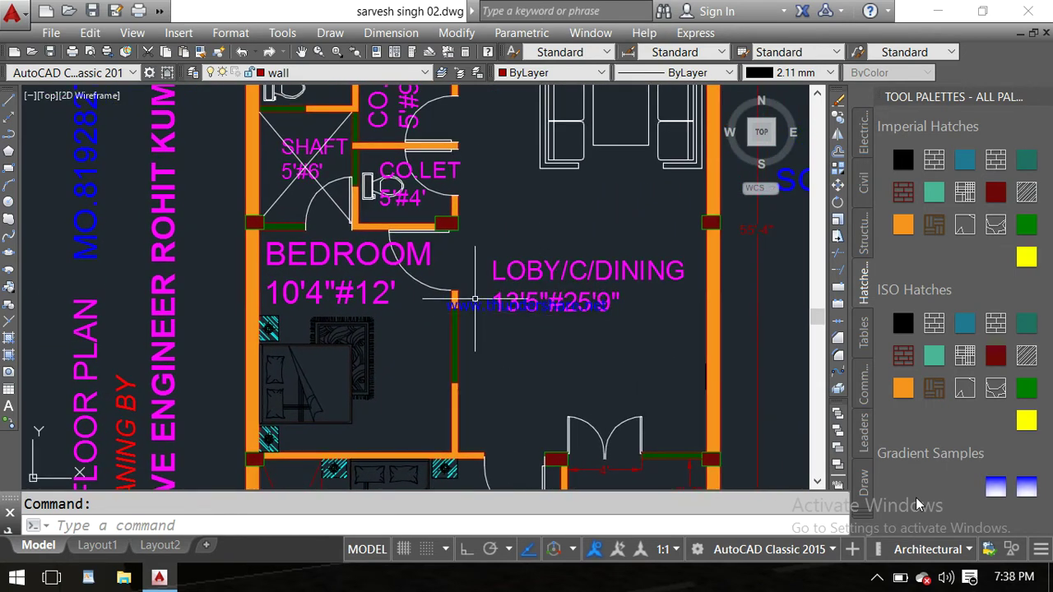
middle_click_drag(466, 287, 498, 352)
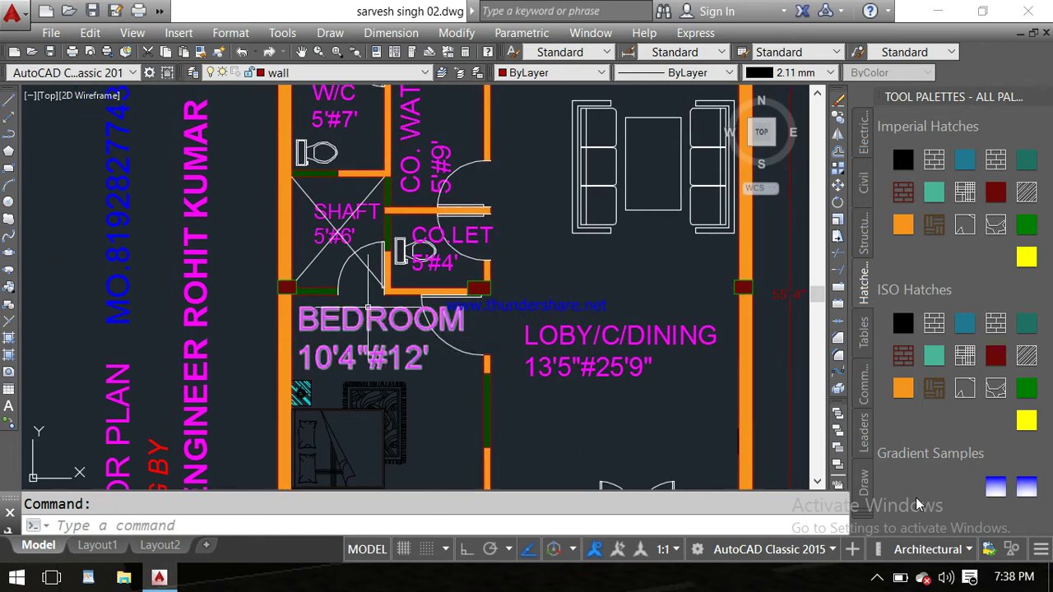
scroll(368, 309, "up", 2)
scroll(329, 329, "up", 1)
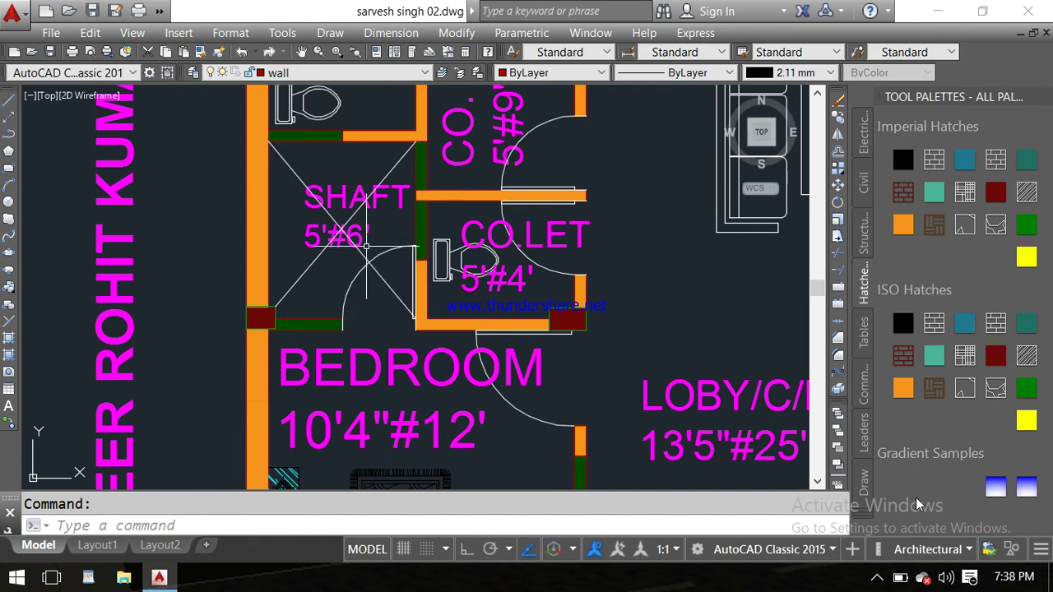
scroll(367, 255, "down", 2)
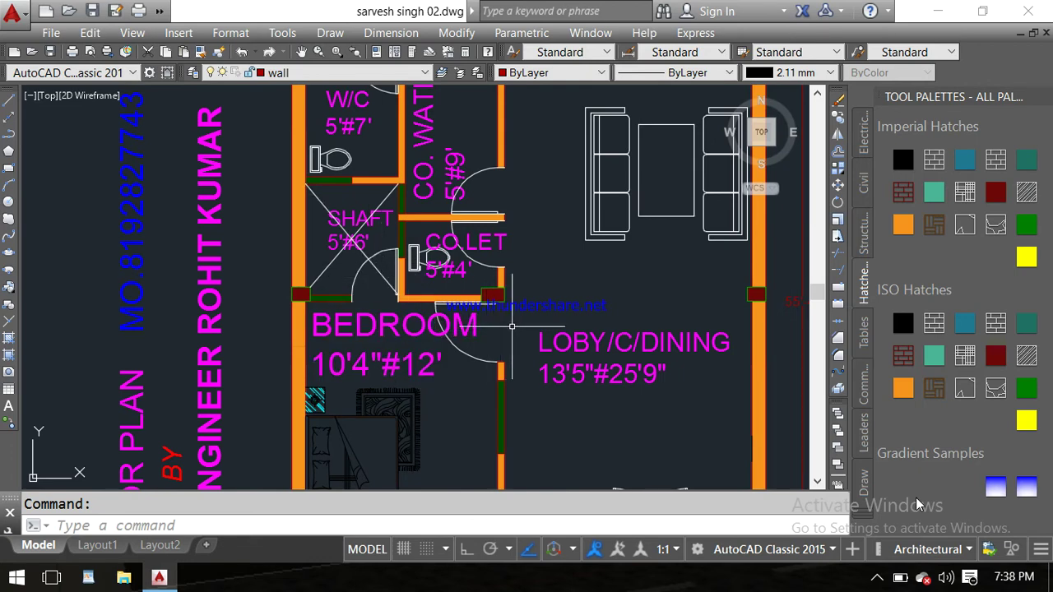
middle_click_drag(543, 296, 500, 375)
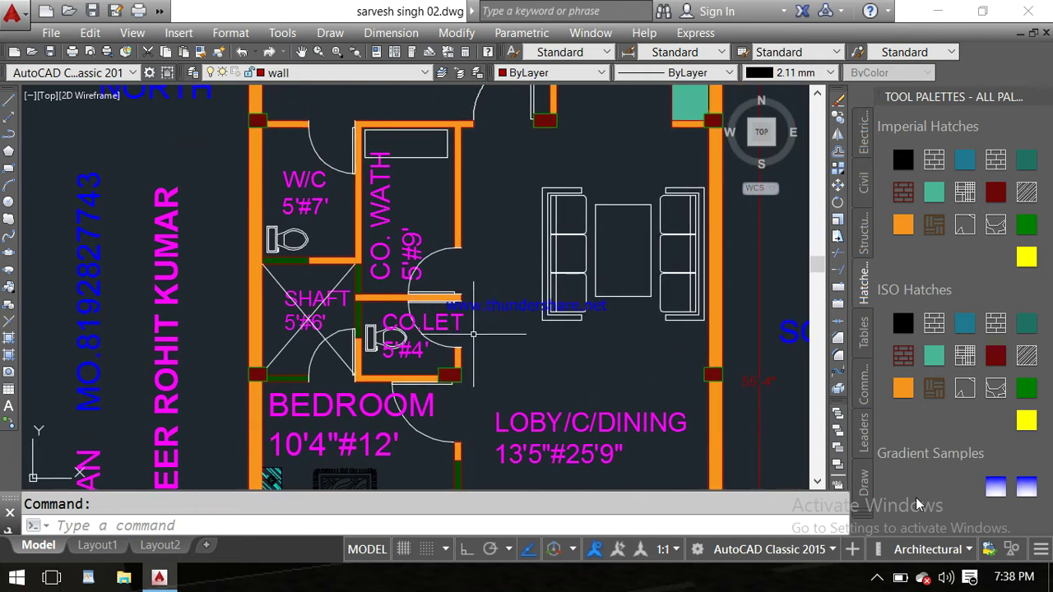
scroll(440, 339, "up", 2)
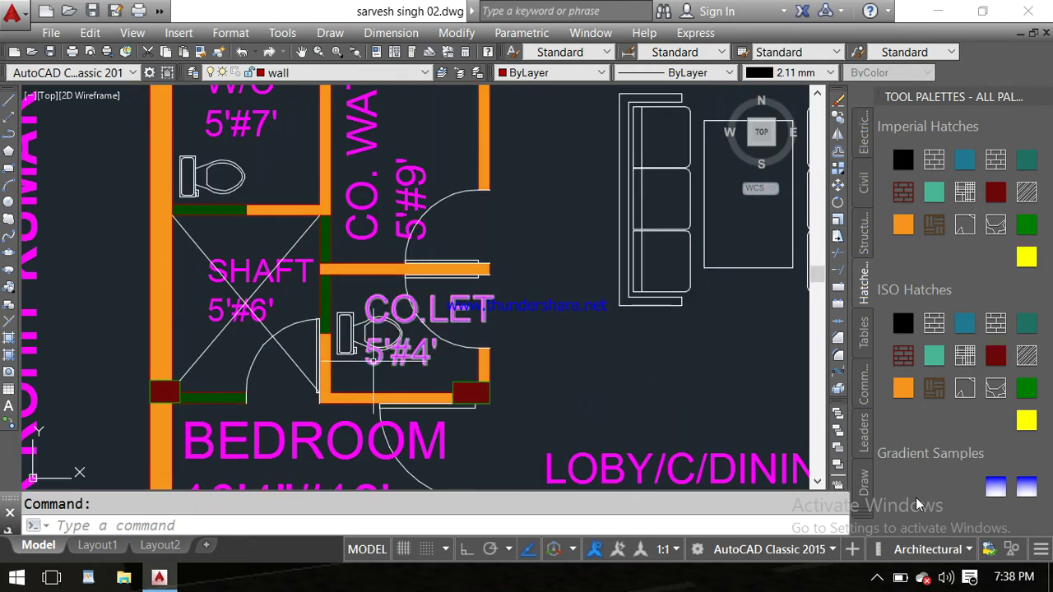
scroll(450, 351, "down", 2)
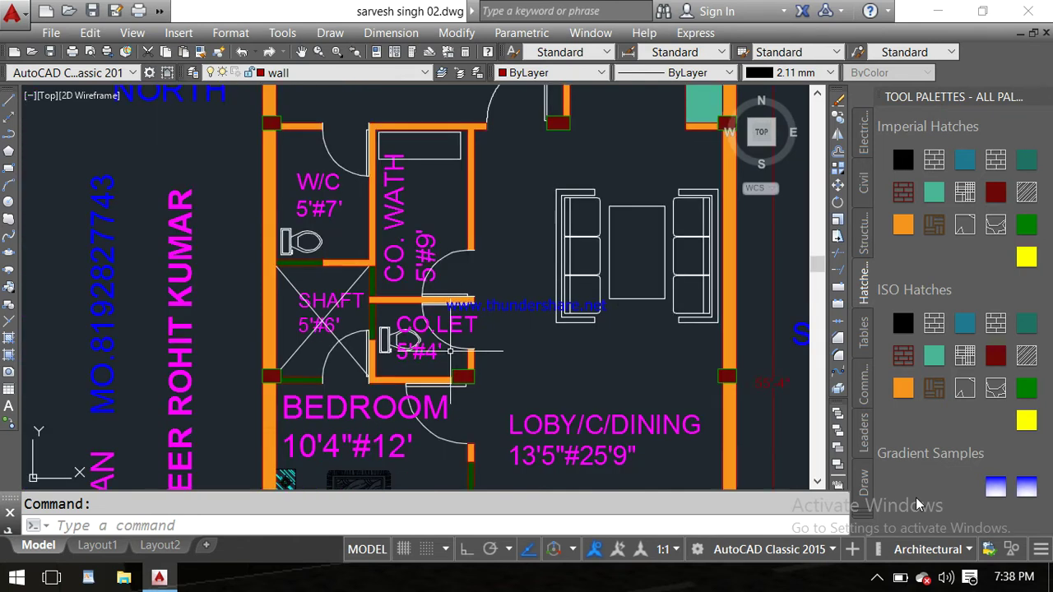
scroll(462, 343, "up", 2)
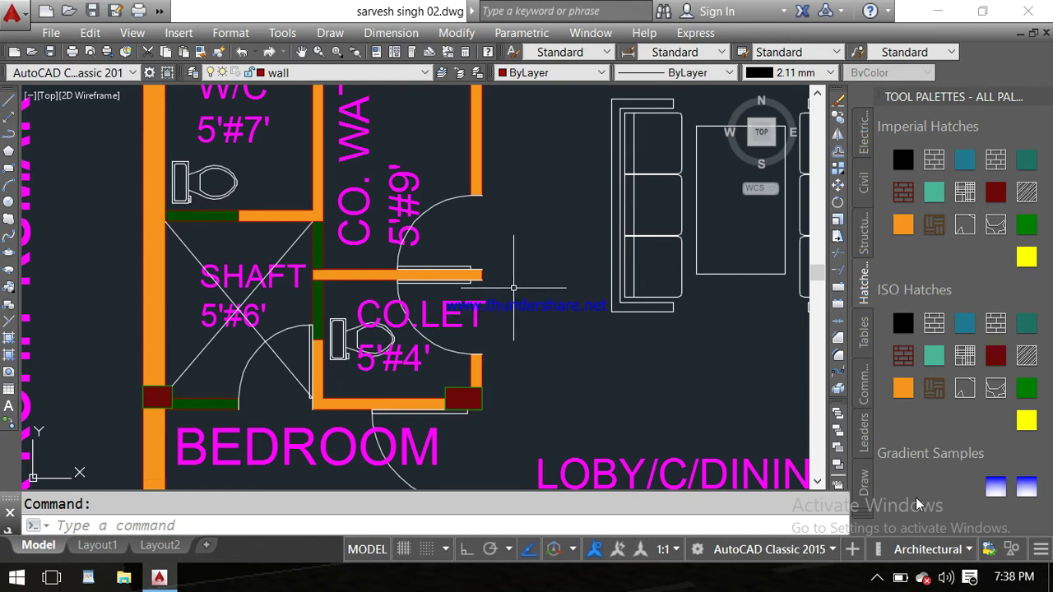
middle_click_drag(513, 291, 529, 405)
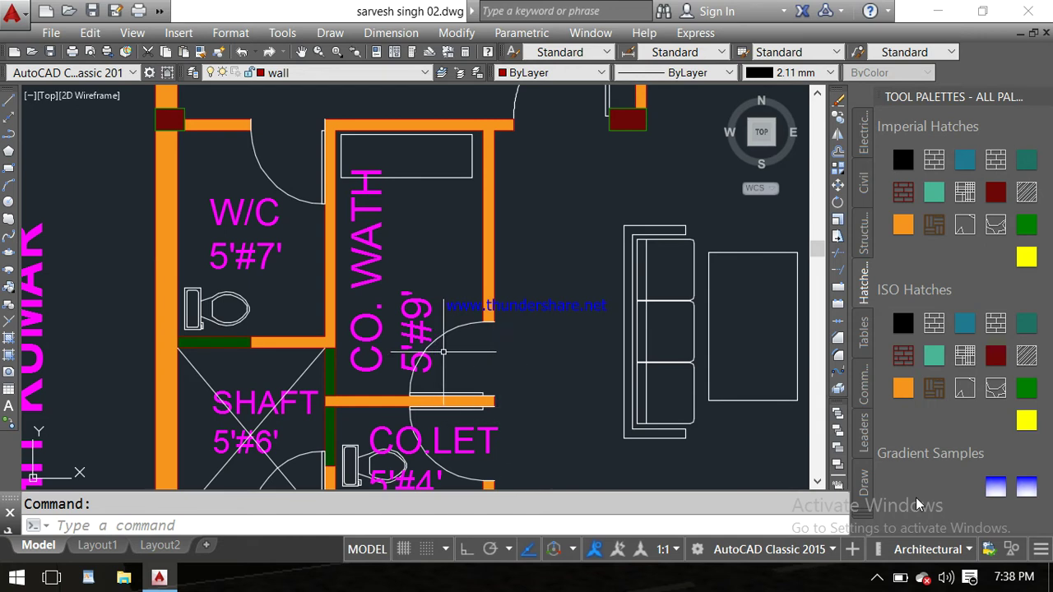
scroll(424, 359, "up", 2)
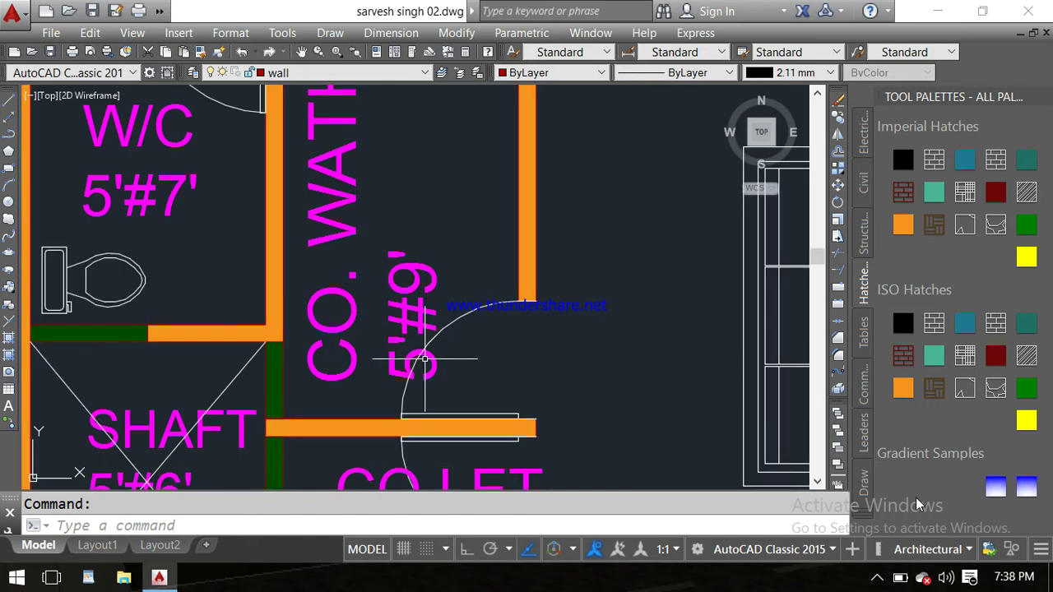
scroll(424, 359, "down", 2)
middle_click_drag(436, 305, 465, 329)
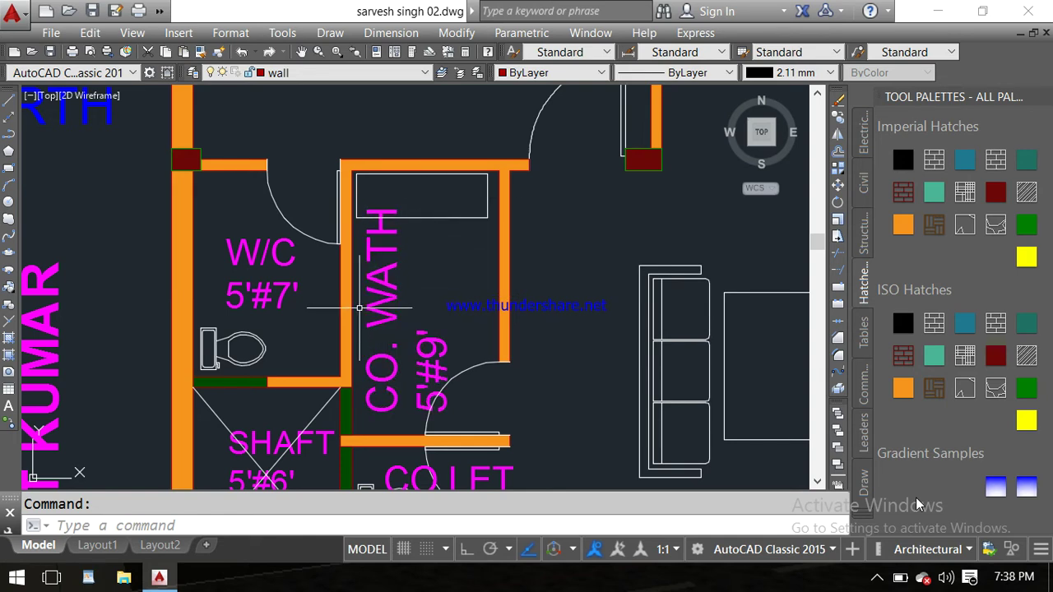
scroll(359, 308, "down", 2)
middle_click_drag(359, 308, 406, 239)
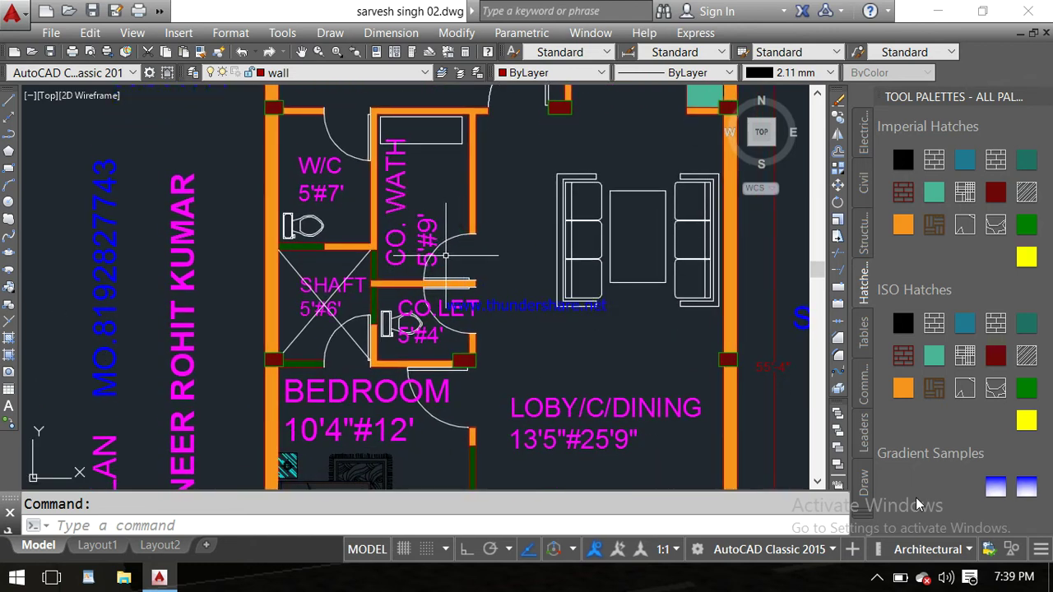
scroll(416, 265, "up", 2)
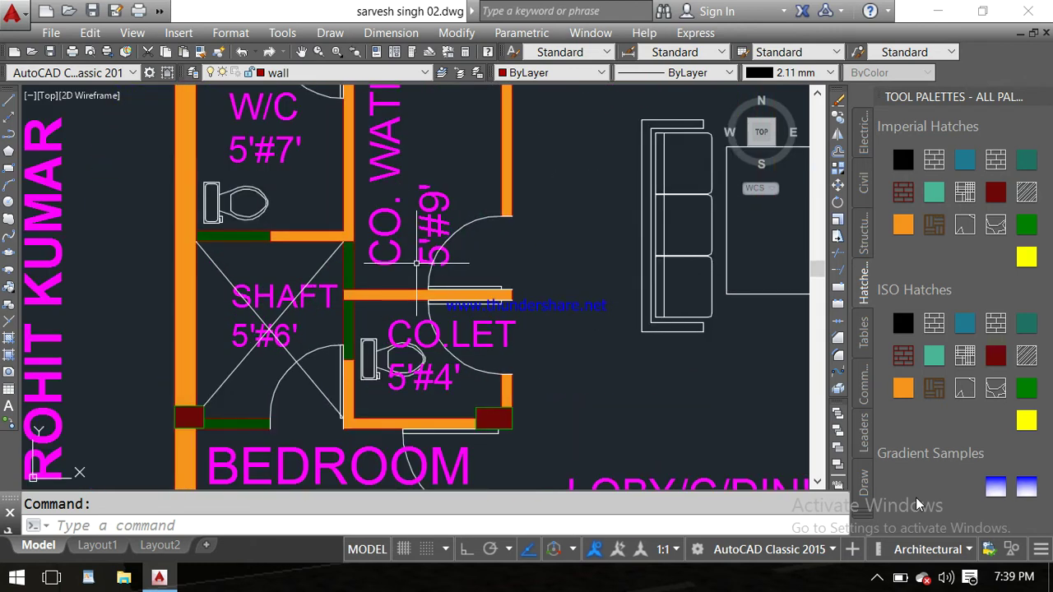
scroll(354, 269, "up", 3)
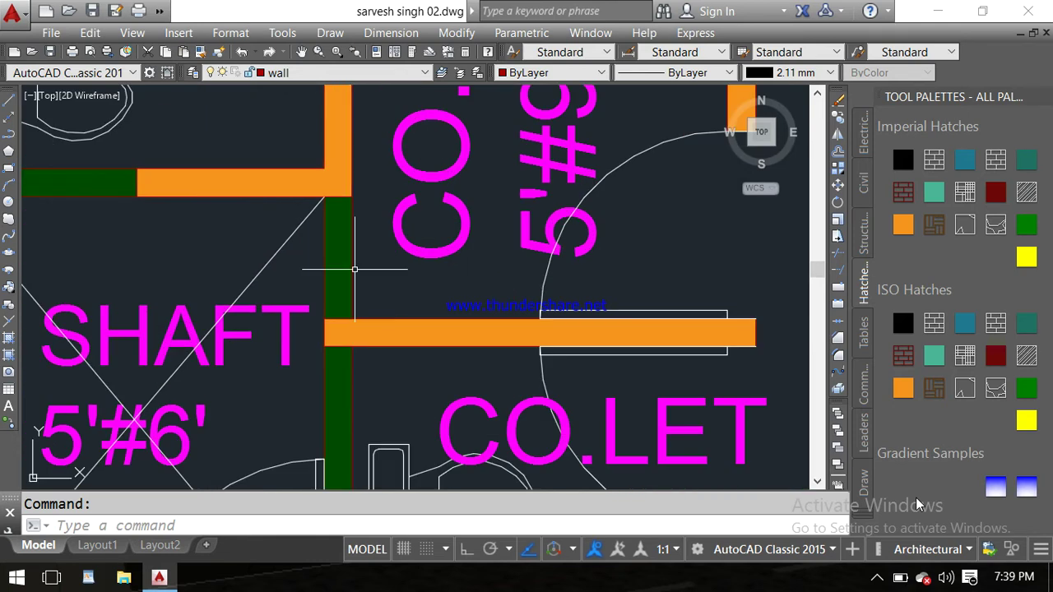
middle_click_drag(354, 269, 360, 209)
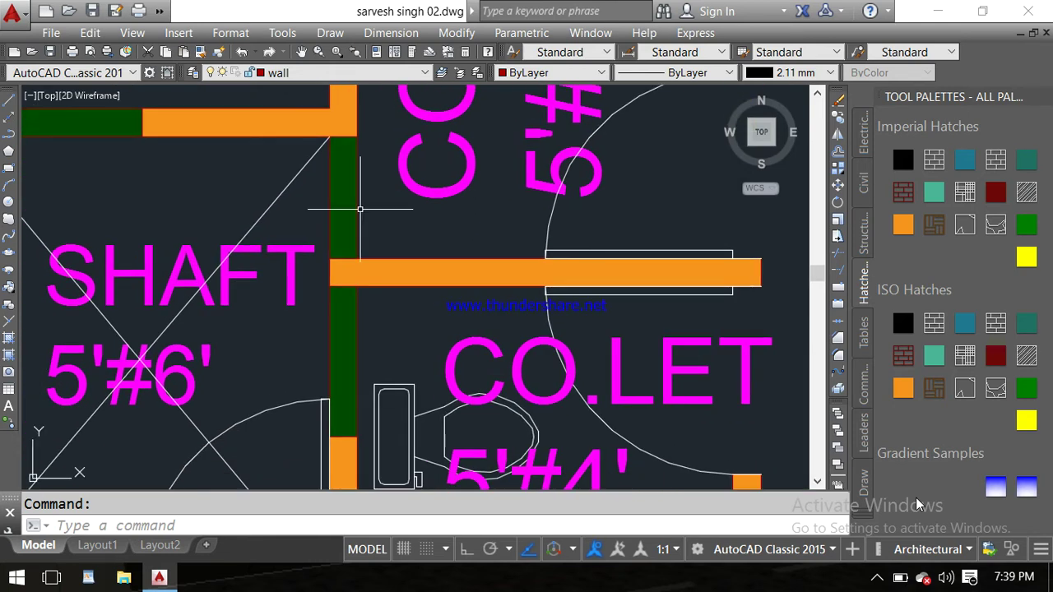
scroll(340, 334, "down", 2)
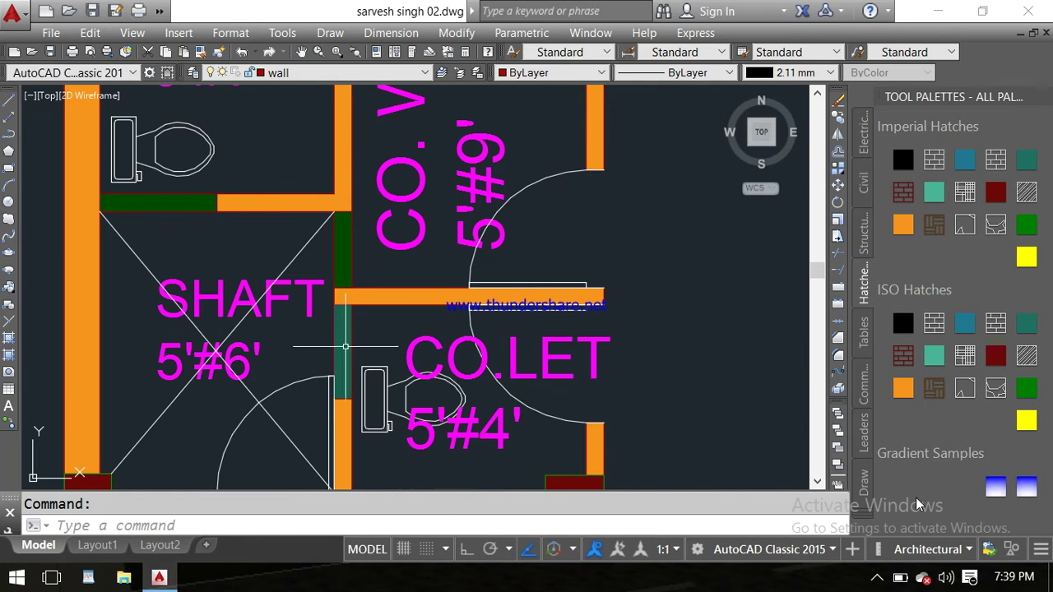
scroll(485, 300, "down", 2)
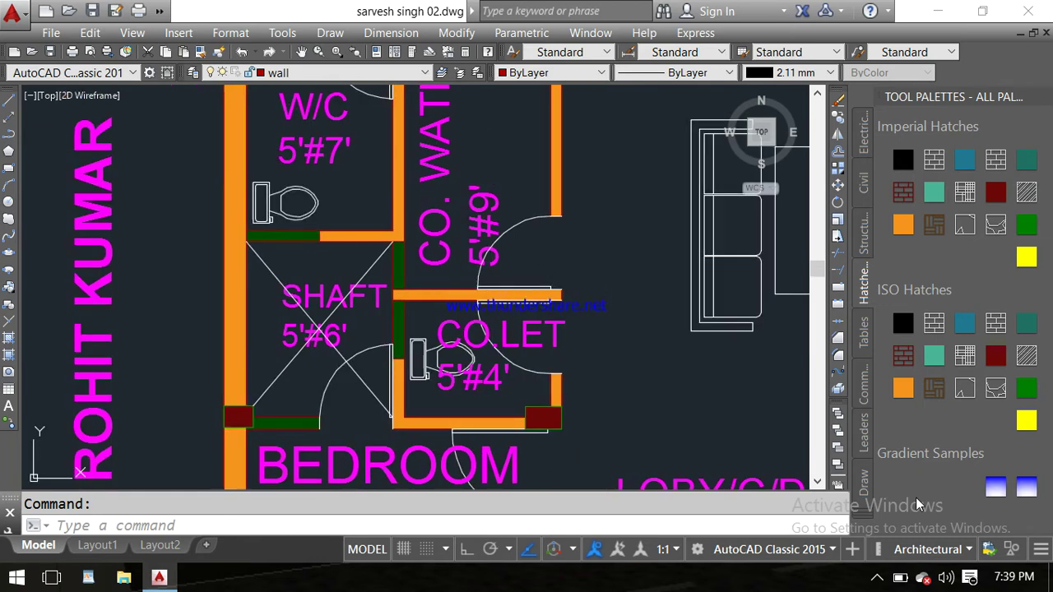
middle_click_drag(544, 270, 453, 382)
scroll(453, 383, "down", 1)
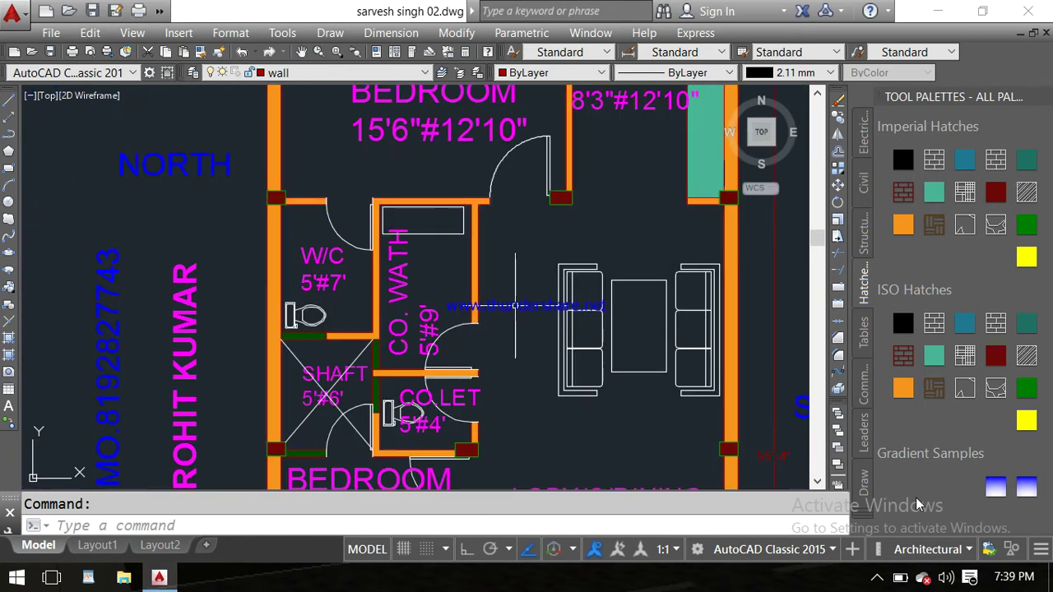
mouse_move(518, 306)
middle_mouse_down()
mouse_move(485, 325)
mouse_move(434, 332)
mouse_move(417, 366)
middle_mouse_up()
scroll(433, 332, "down", 2)
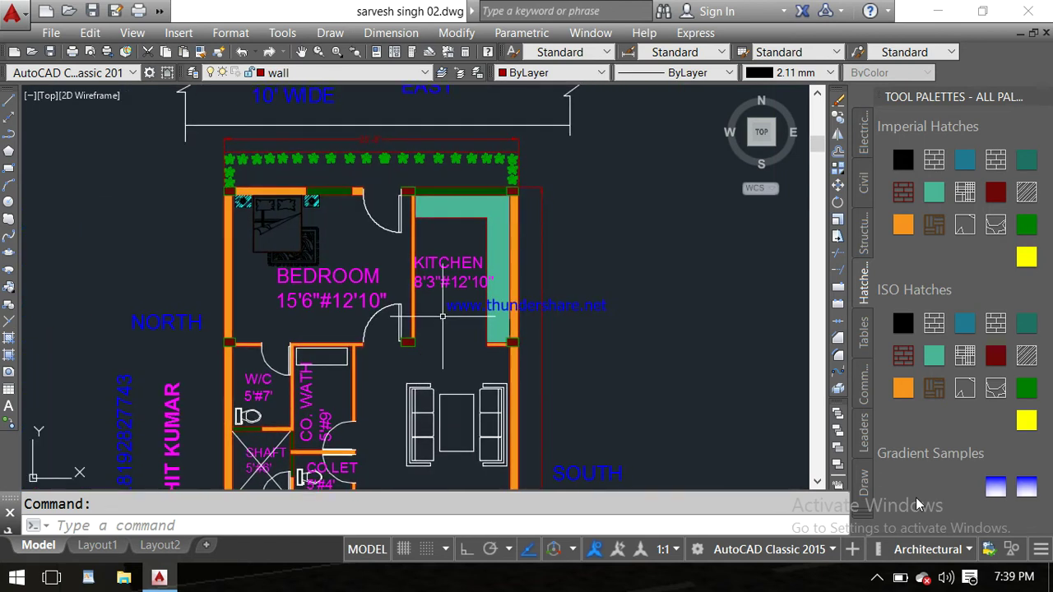
scroll(443, 314, "up", 2)
middle_click_drag(442, 314, 412, 368)
scroll(414, 314, "up", 2)
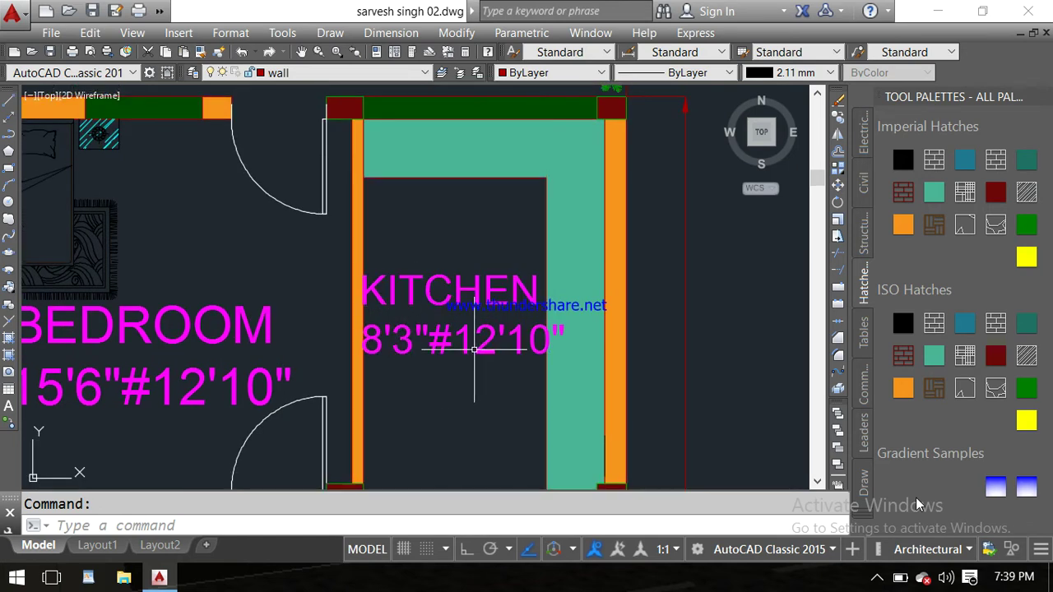
scroll(510, 363, "down", 1)
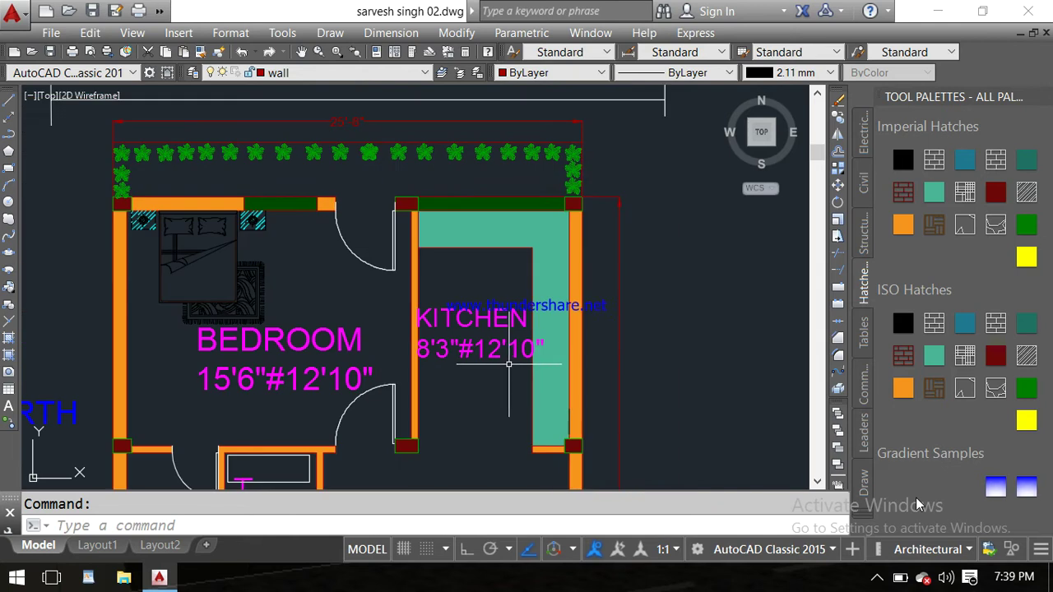
middle_click_drag(497, 374, 504, 308)
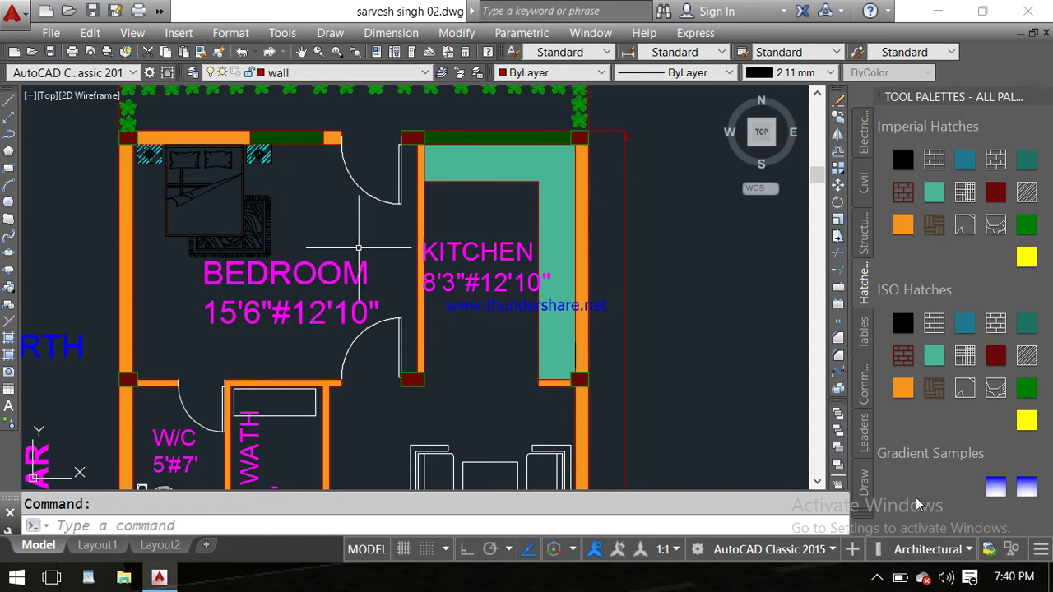
middle_click_drag(232, 341, 309, 279)
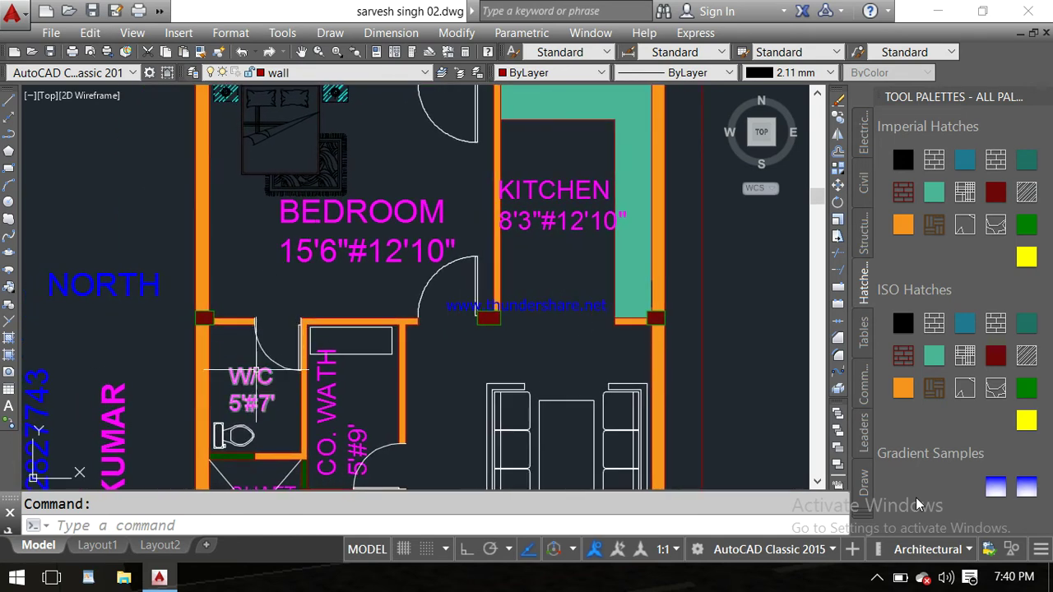
scroll(247, 361, "up", 2)
middle_click_drag(255, 369, 271, 238)
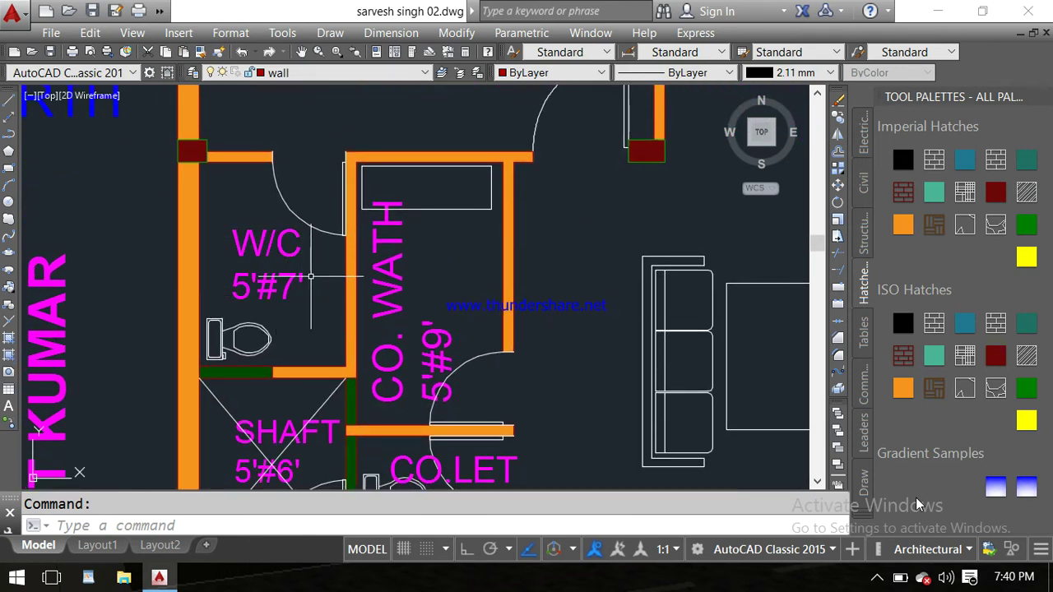
middle_click_drag(311, 276, 312, 253)
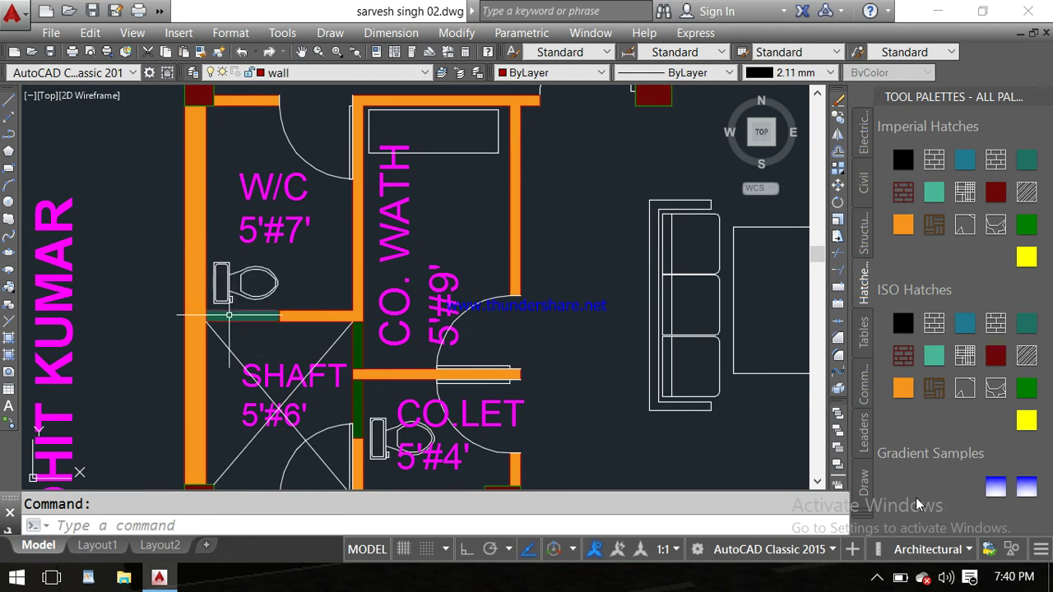
left_click(239, 315)
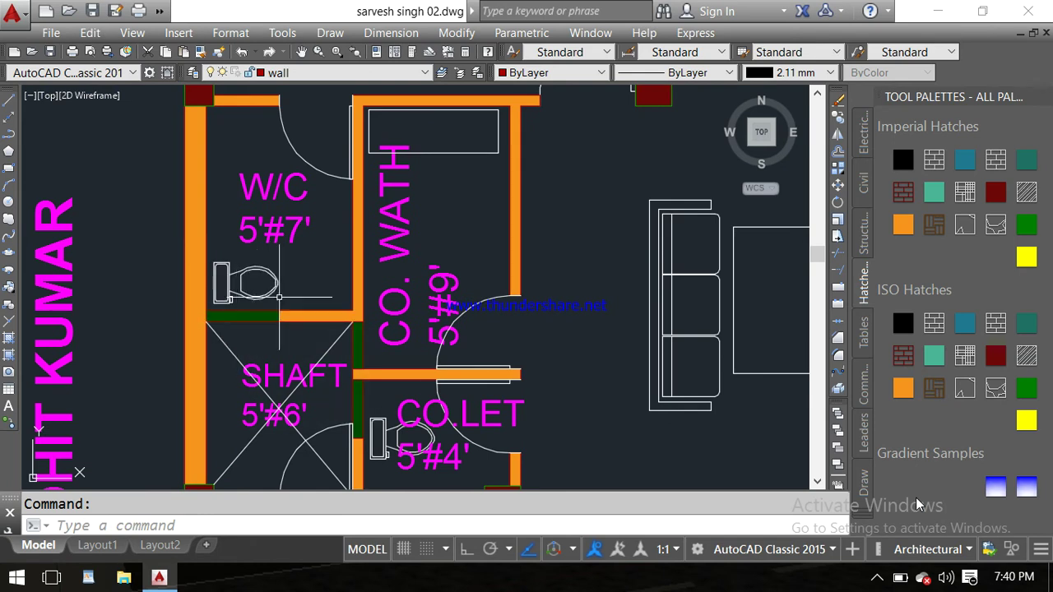
scroll(280, 279, "down", 2)
mouse_move(296, 247)
middle_mouse_down()
mouse_move(322, 356)
mouse_move(318, 401)
middle_mouse_up()
scroll(329, 272, "down", 2)
mouse_move(385, 198)
middle_mouse_down()
mouse_move(374, 276)
mouse_move(382, 238)
middle_mouse_up()
scroll(379, 266, "up", 2)
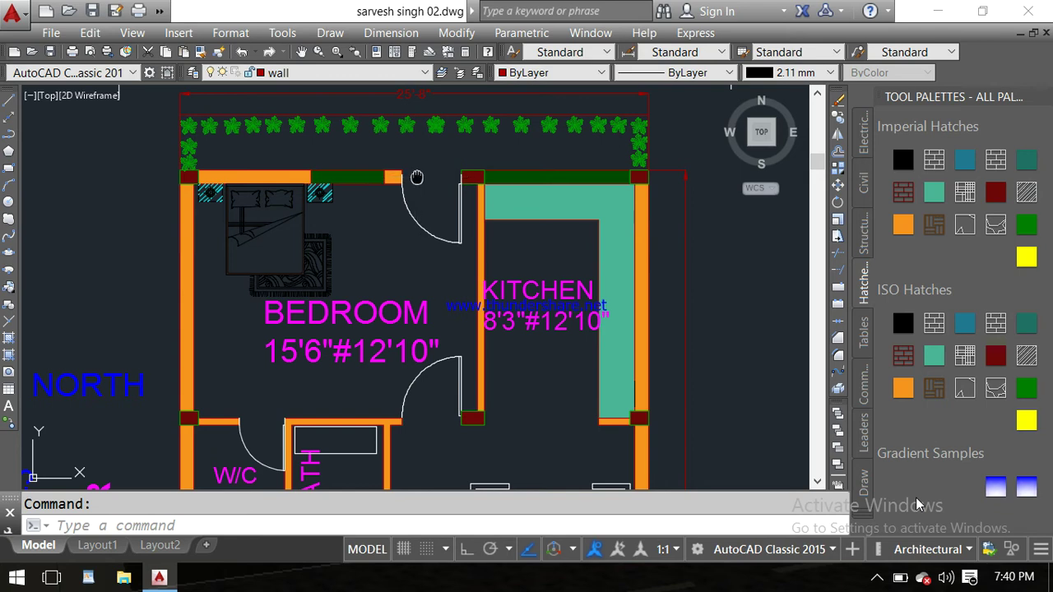
middle_click_drag(418, 182, 412, 232)
scroll(354, 224, "up", 3)
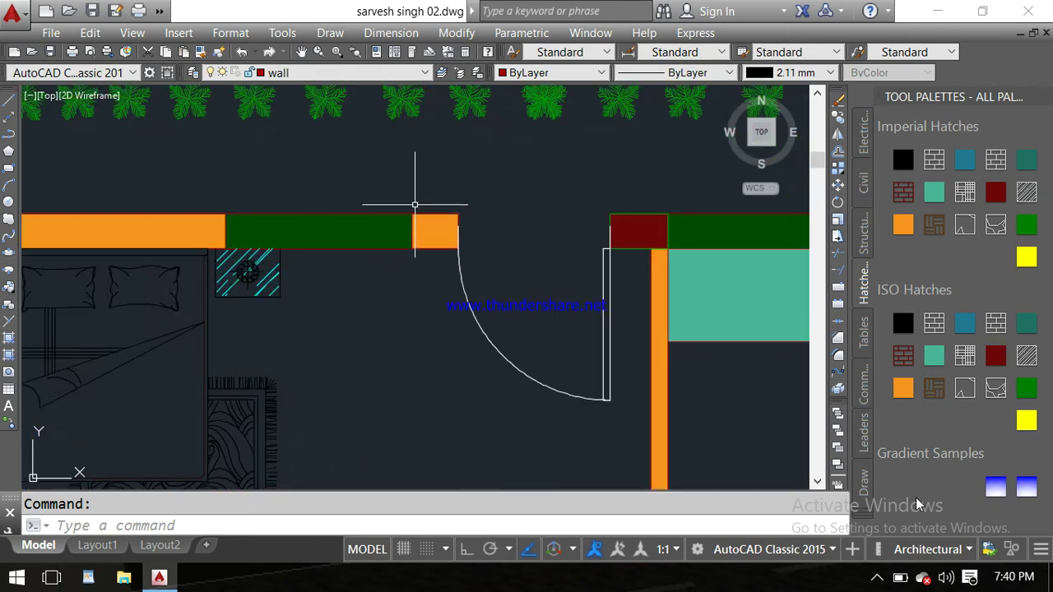
scroll(418, 181, "down", 2)
mouse_move(414, 203)
middle_mouse_down()
mouse_move(428, 259)
mouse_move(435, 246)
middle_mouse_up()
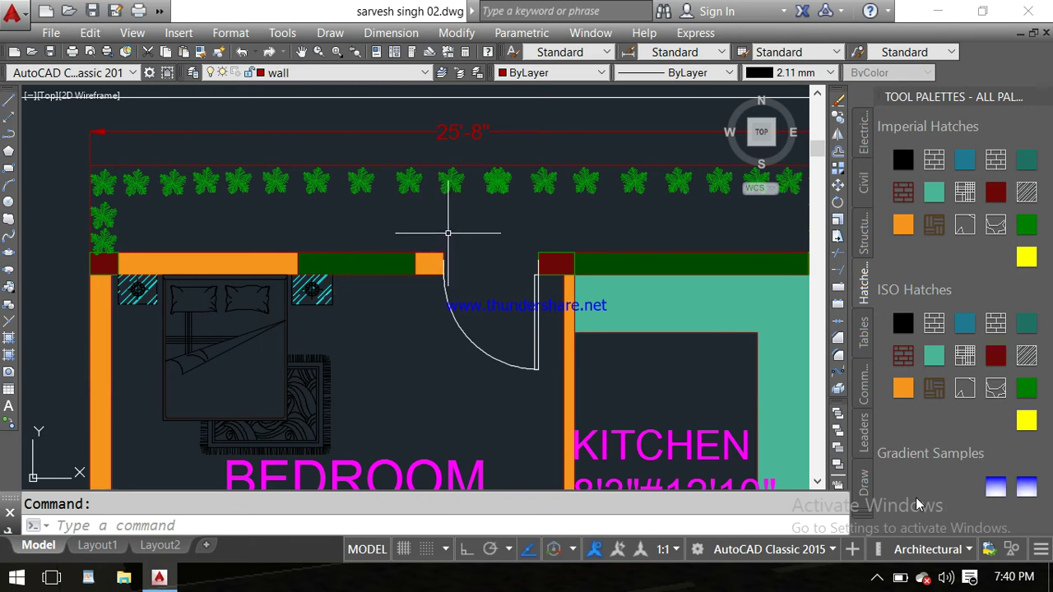
scroll(405, 219, "down", 2)
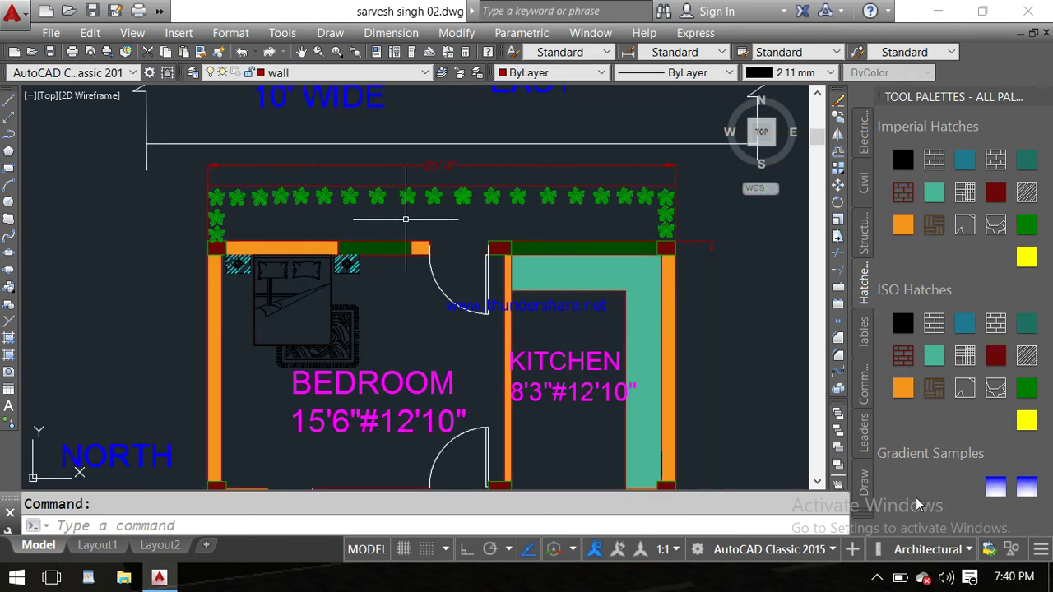
mouse_move(462, 220)
middle_mouse_down()
mouse_move(376, 231)
mouse_move(393, 248)
middle_mouse_up()
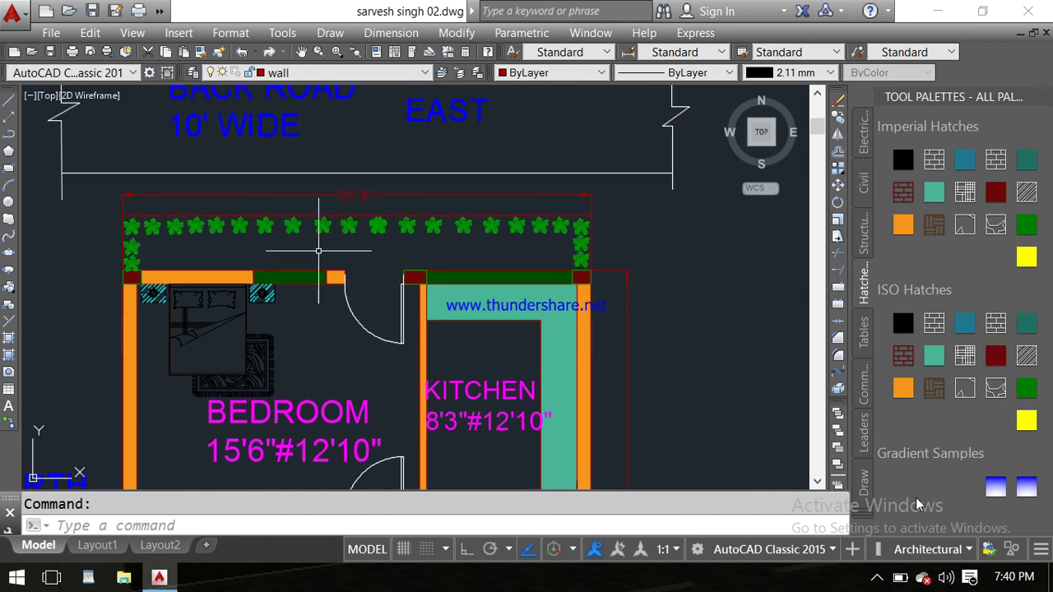
scroll(318, 250, "up", 2)
scroll(321, 238, "down", 2)
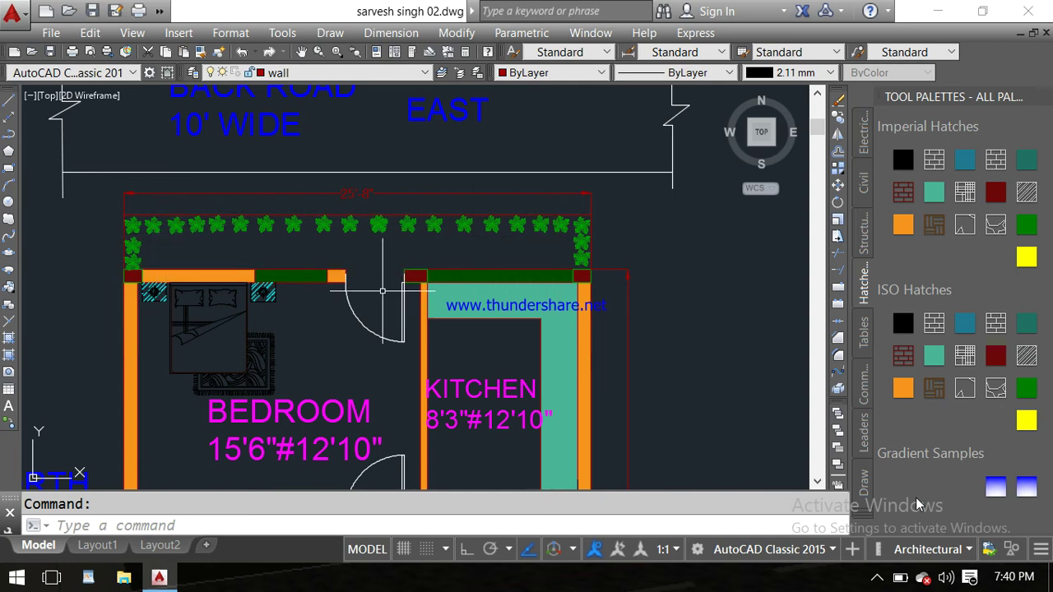
scroll(382, 290, "down", 2)
scroll(395, 263, "down", 2)
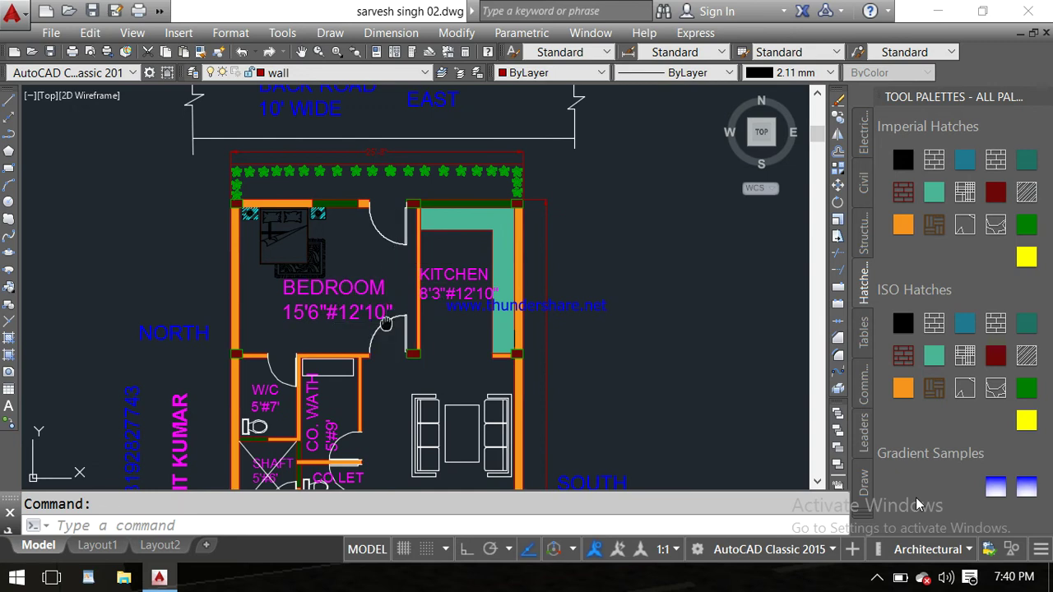
scroll(393, 280, "down", 1)
scroll(398, 260, "down", 1)
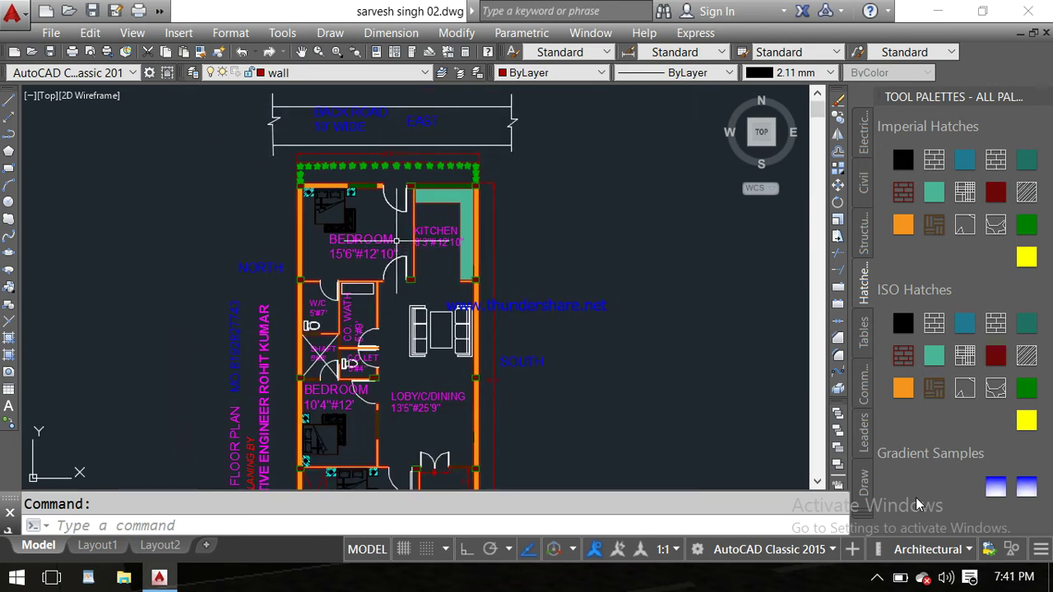
scroll(396, 259, "down", 2)
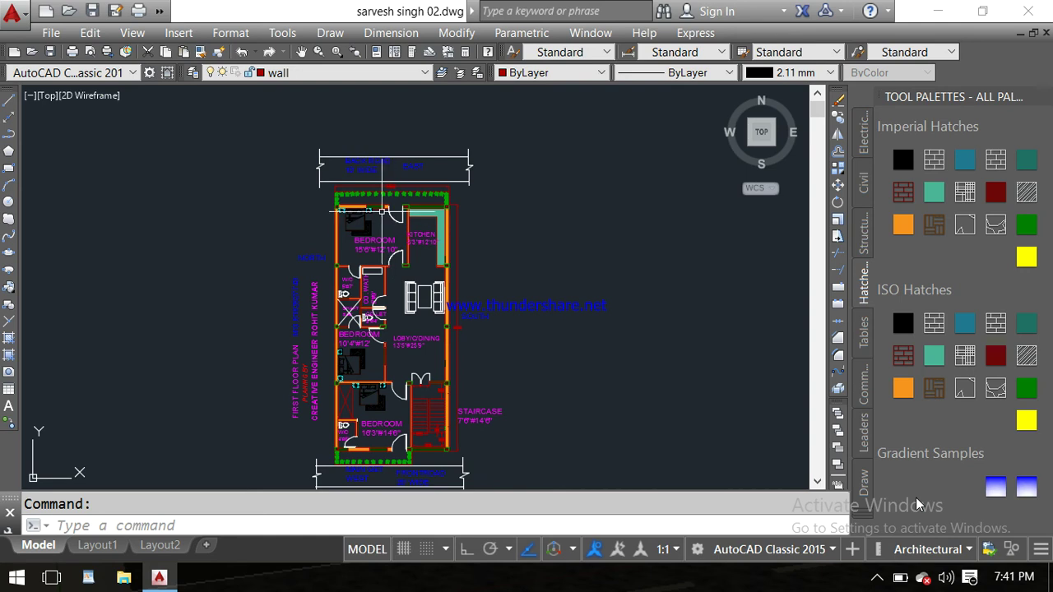
scroll(379, 211, "up", 4)
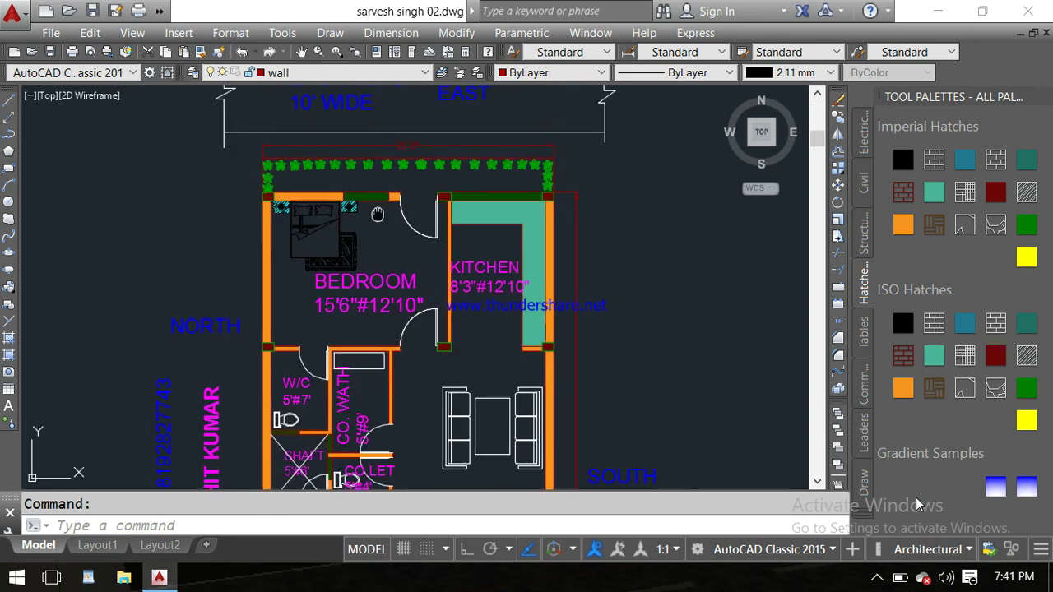
middle_click_drag(379, 212, 376, 267)
scroll(365, 237, "up", 2)
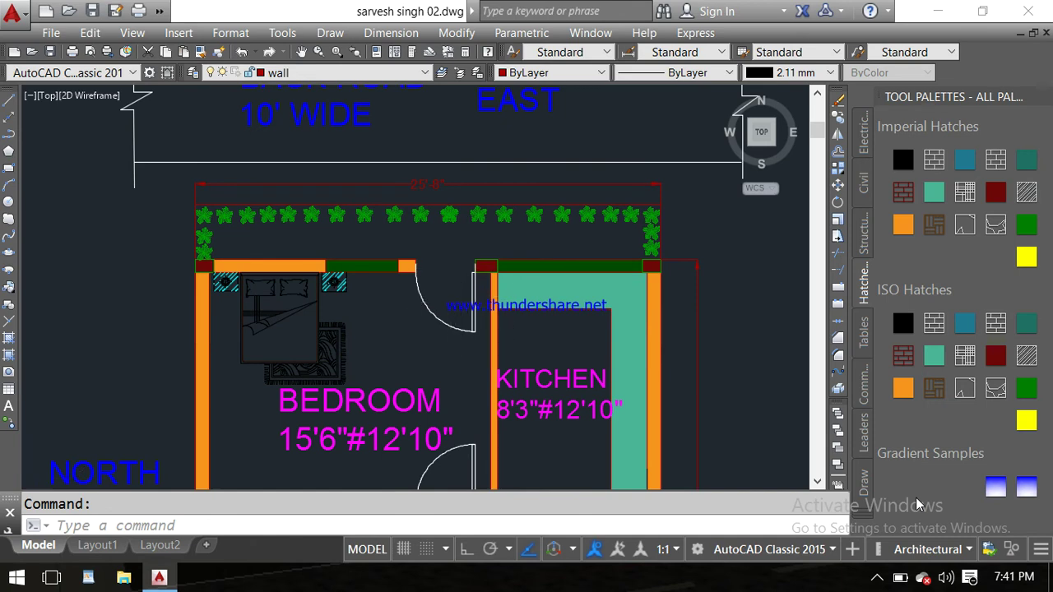
scroll(450, 351, "down", 2)
middle_click_drag(450, 350, 460, 256)
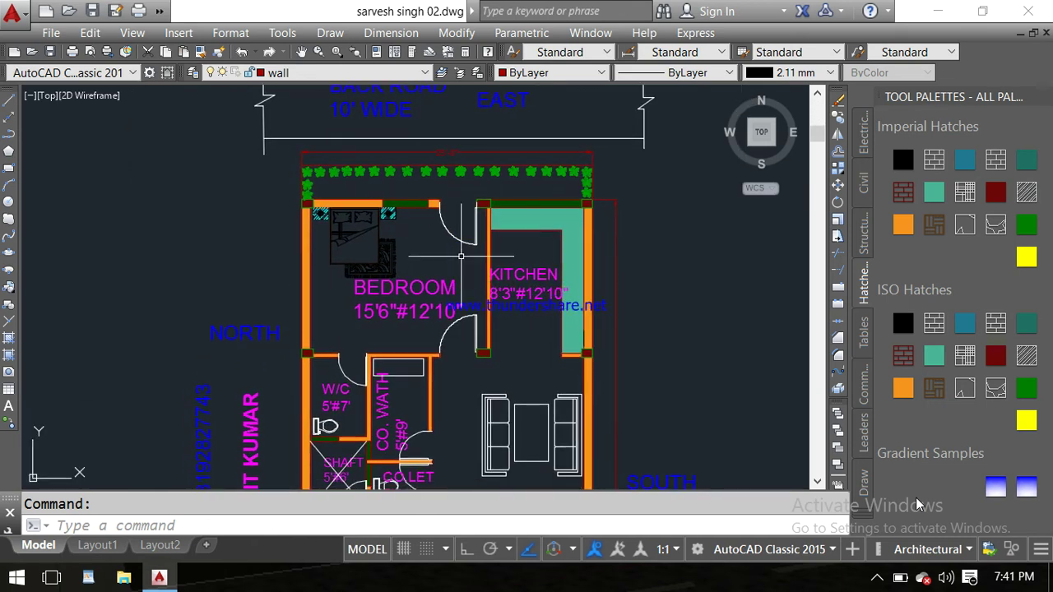
scroll(461, 256, "up", 2)
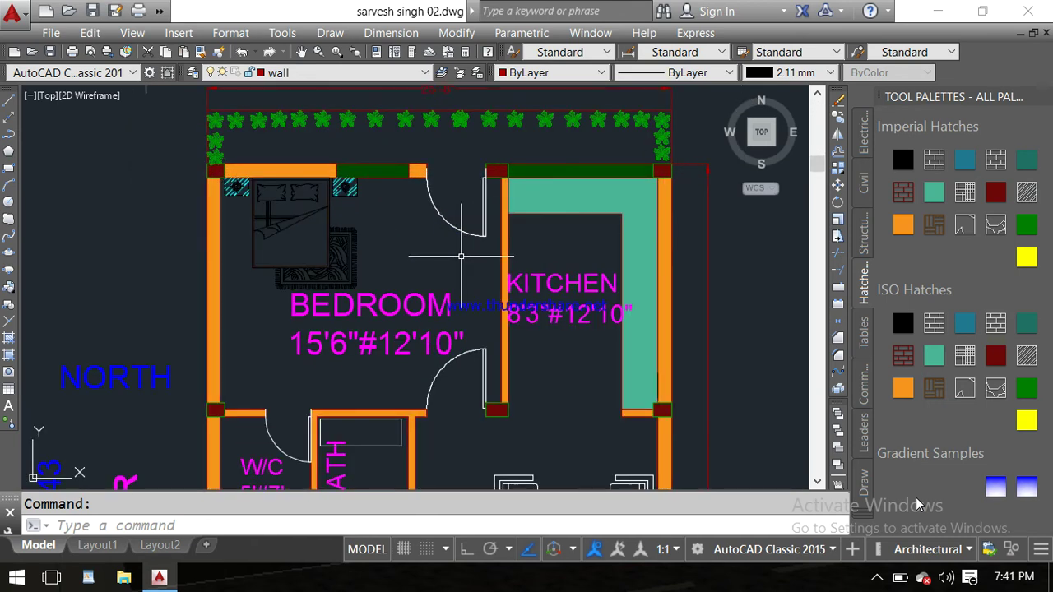
middle_click_drag(460, 256, 740, 44)
middle_click_drag(318, 228, 346, 204)
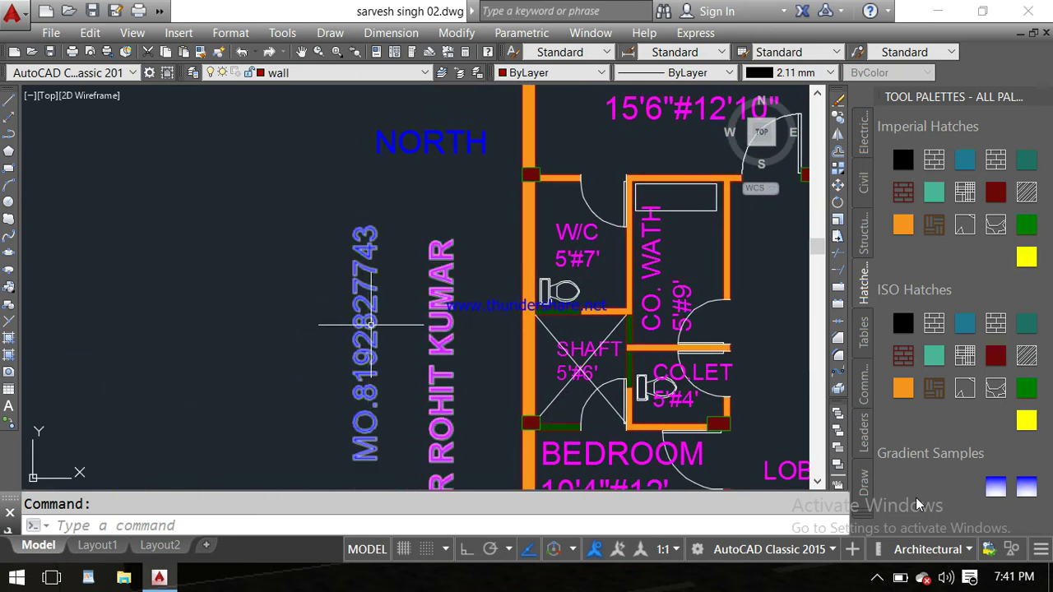
scroll(372, 324, "down", 3)
mouse_move(500, 250)
middle_mouse_down()
mouse_move(429, 297)
mouse_move(362, 315)
middle_mouse_up()
scroll(365, 247, "up", 4)
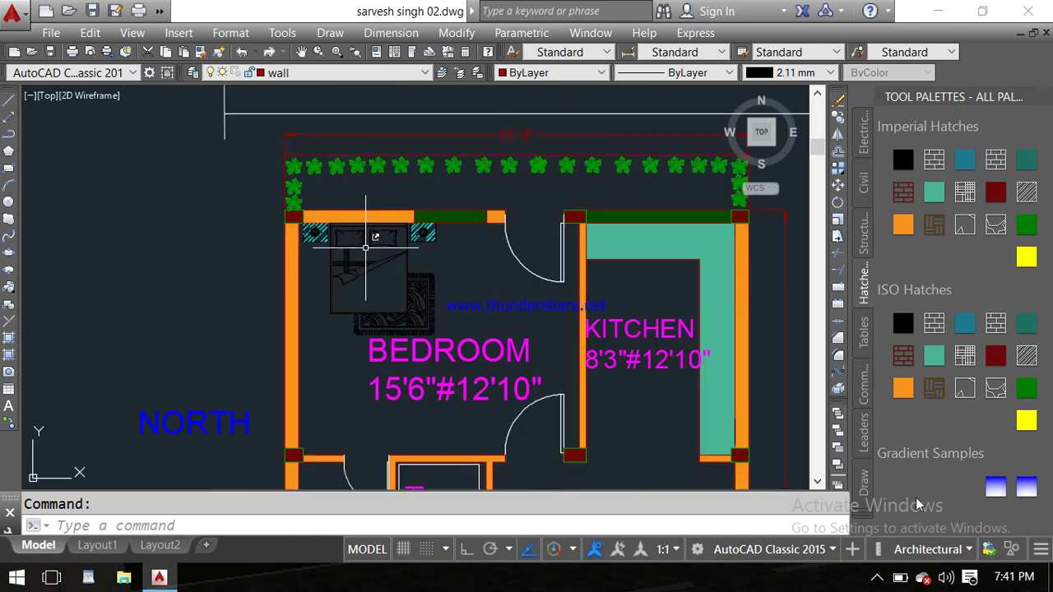
middle_click_drag(511, 243, 398, 225)
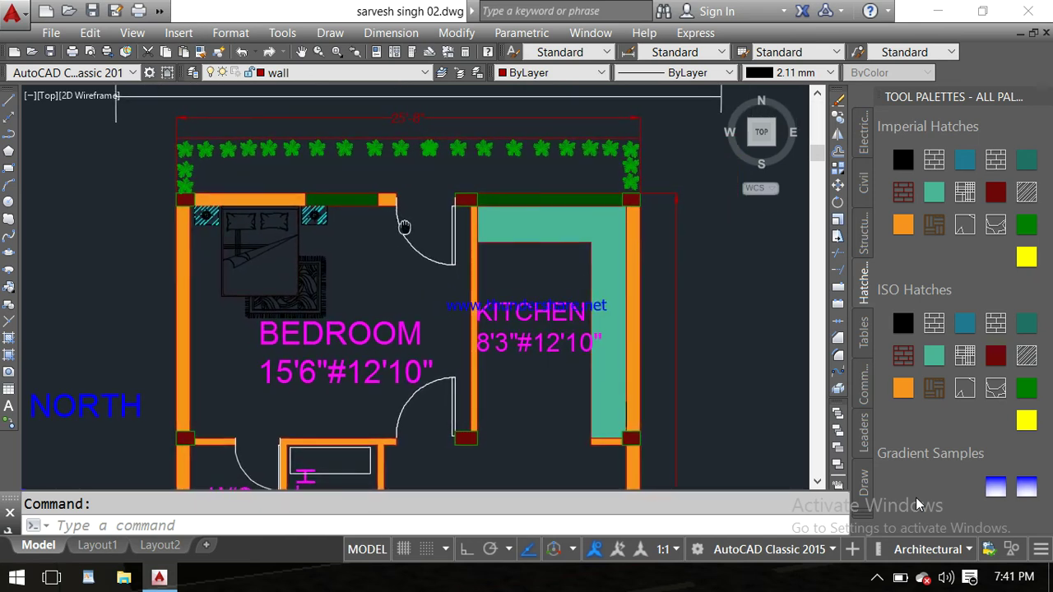
scroll(398, 225, "down", 4)
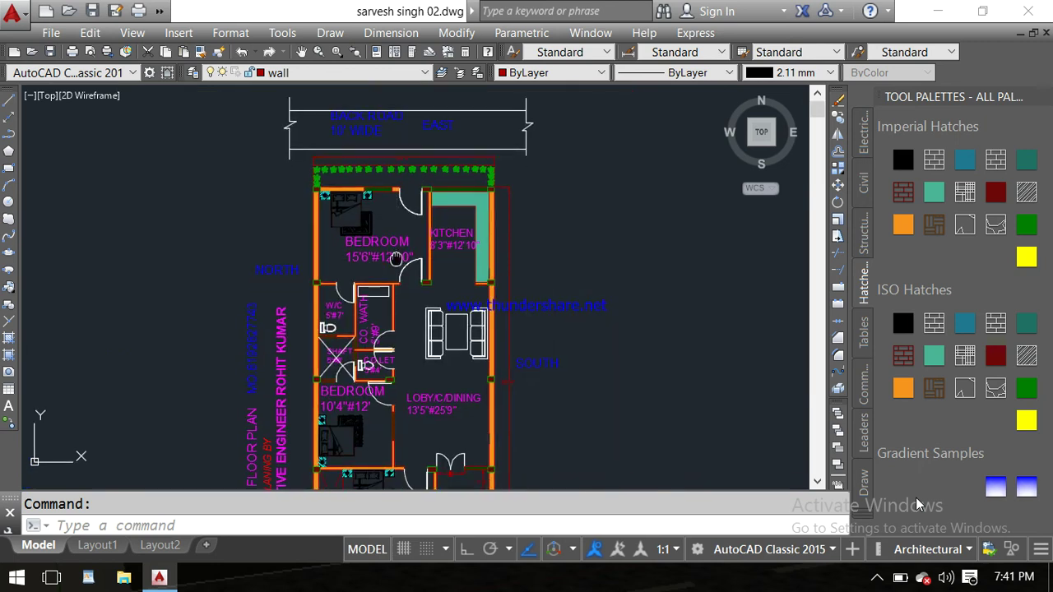
middle_click_drag(390, 348, 418, 236)
scroll(417, 236, "down", 1)
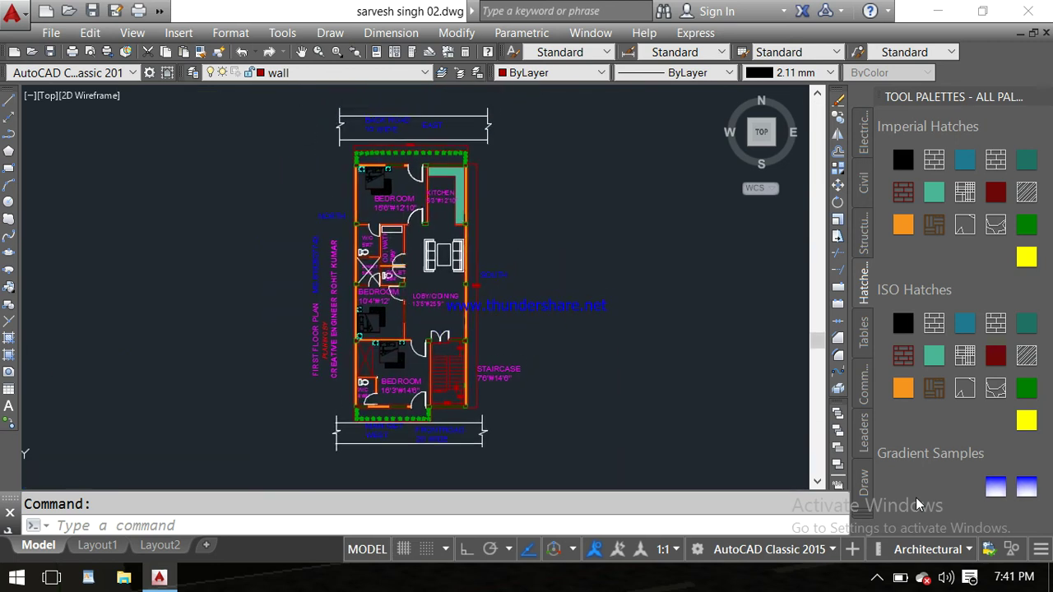
scroll(370, 247, "down", 1)
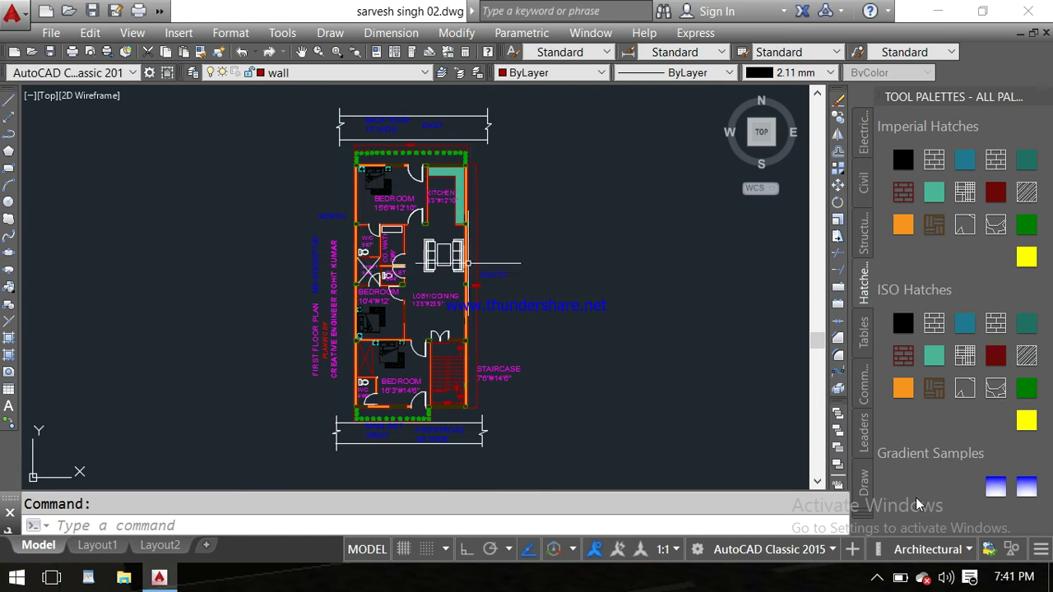
scroll(462, 264, "up", 3)
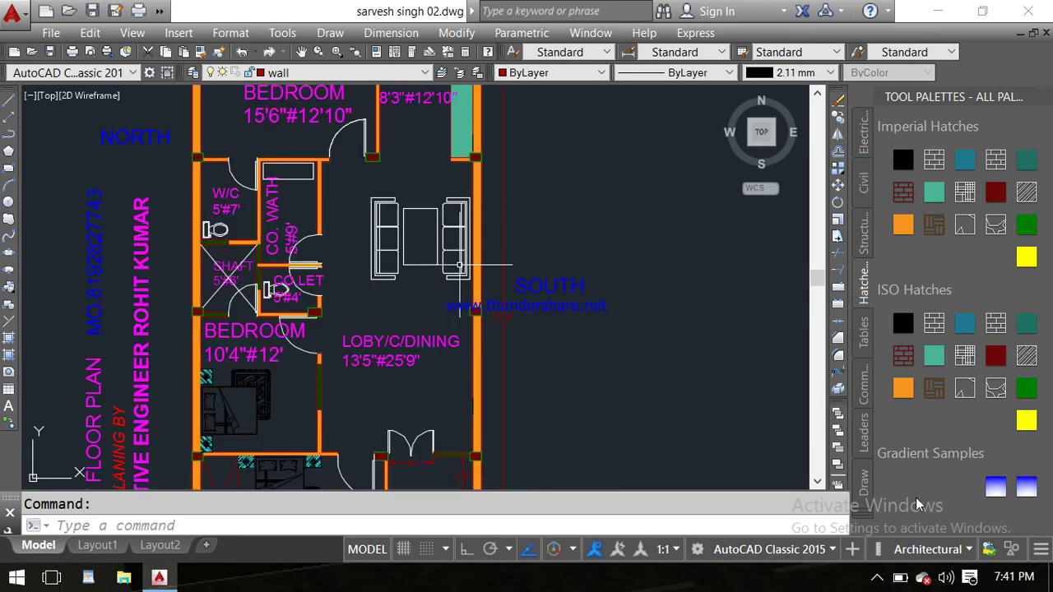
scroll(460, 265, "down", 3)
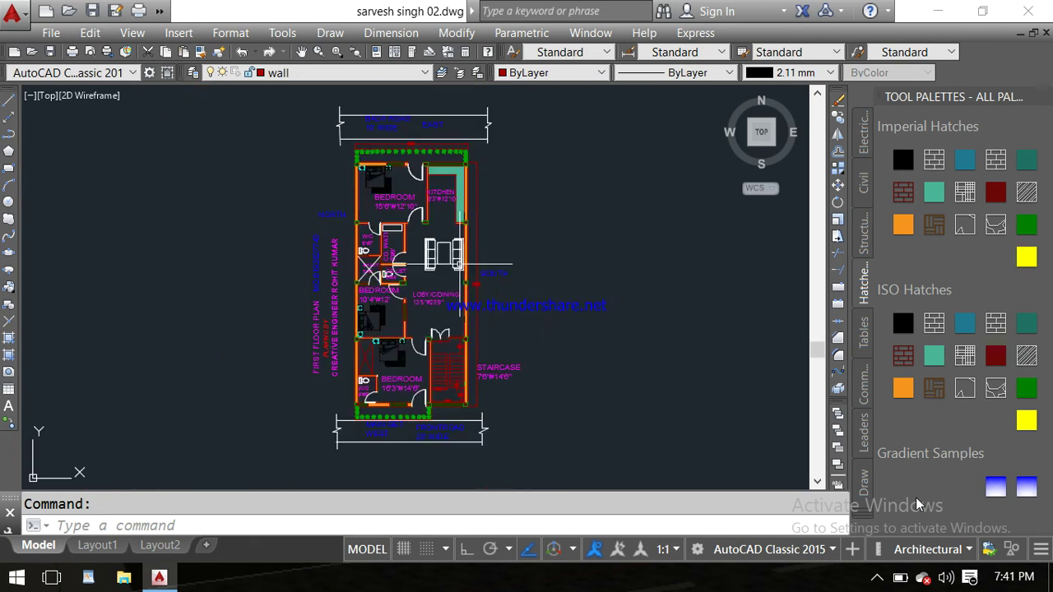
scroll(455, 222, "up", 3)
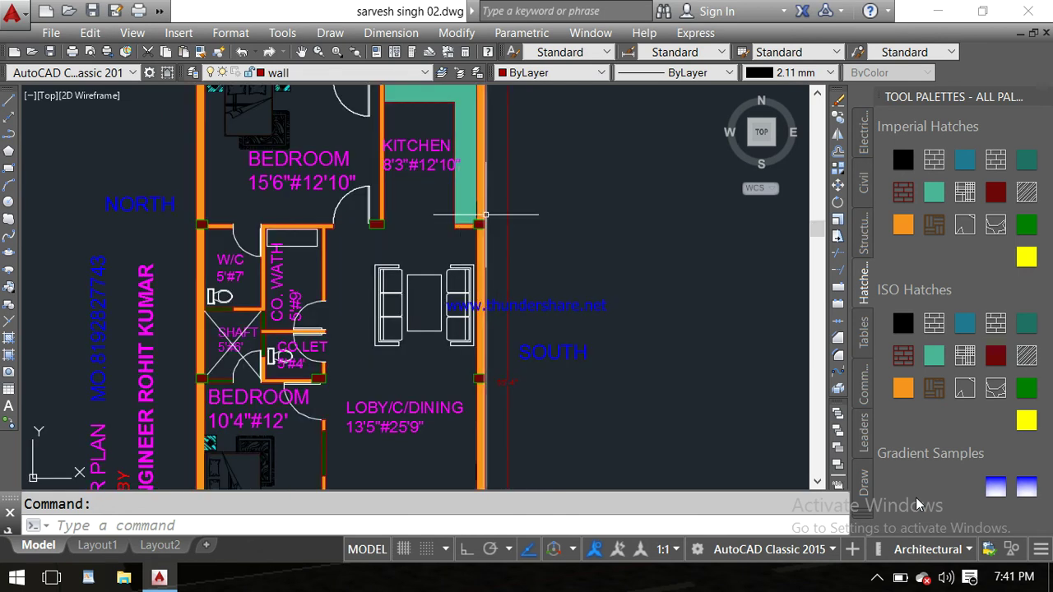
scroll(484, 233, "down", 2)
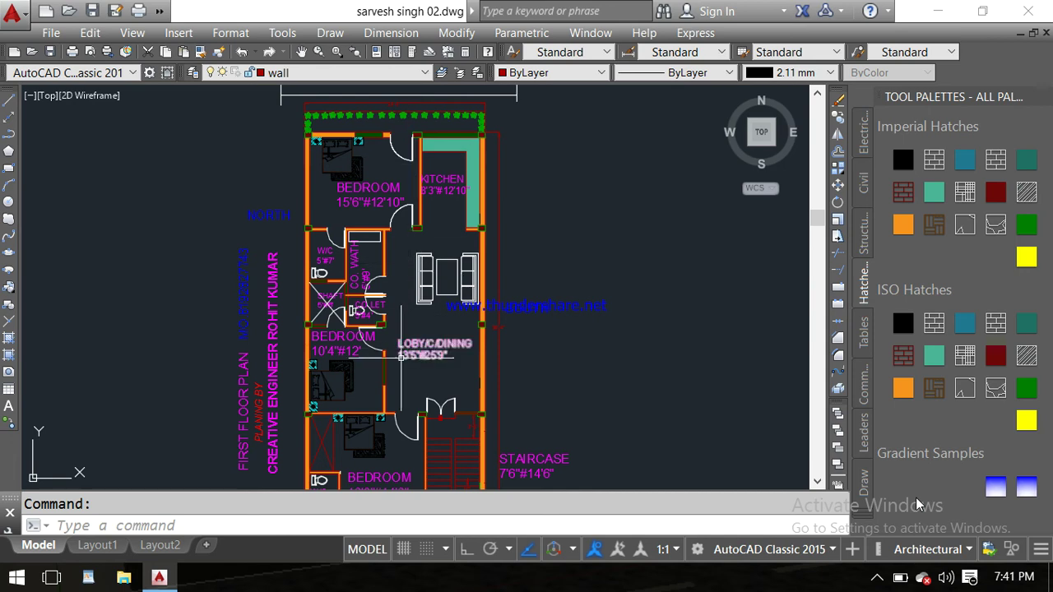
middle_click_drag(411, 346, 417, 294)
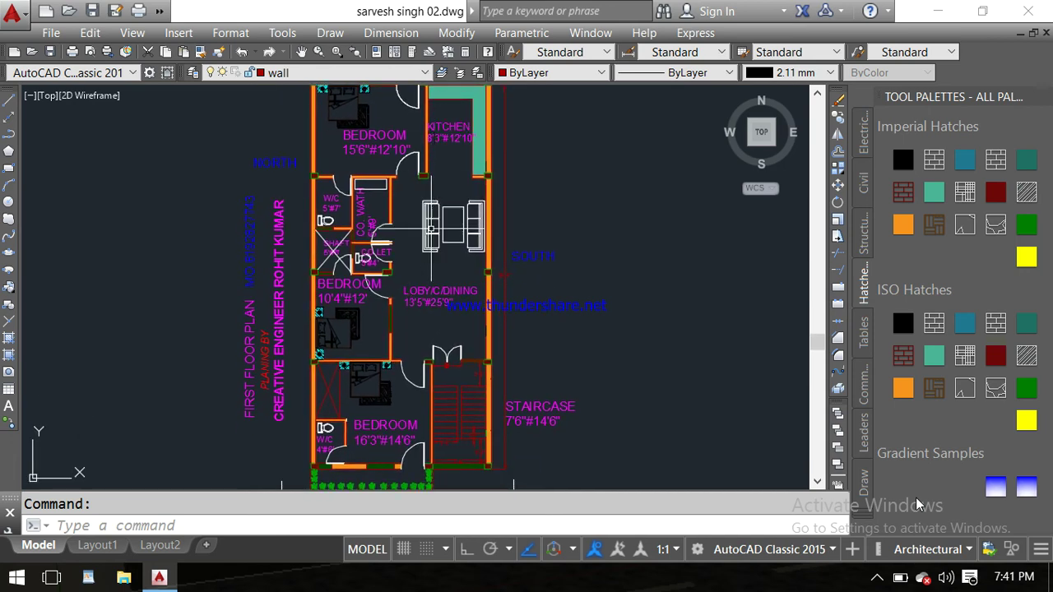
scroll(445, 230, "down", 2)
scroll(436, 226, "up", 1)
scroll(411, 236, "up", 1)
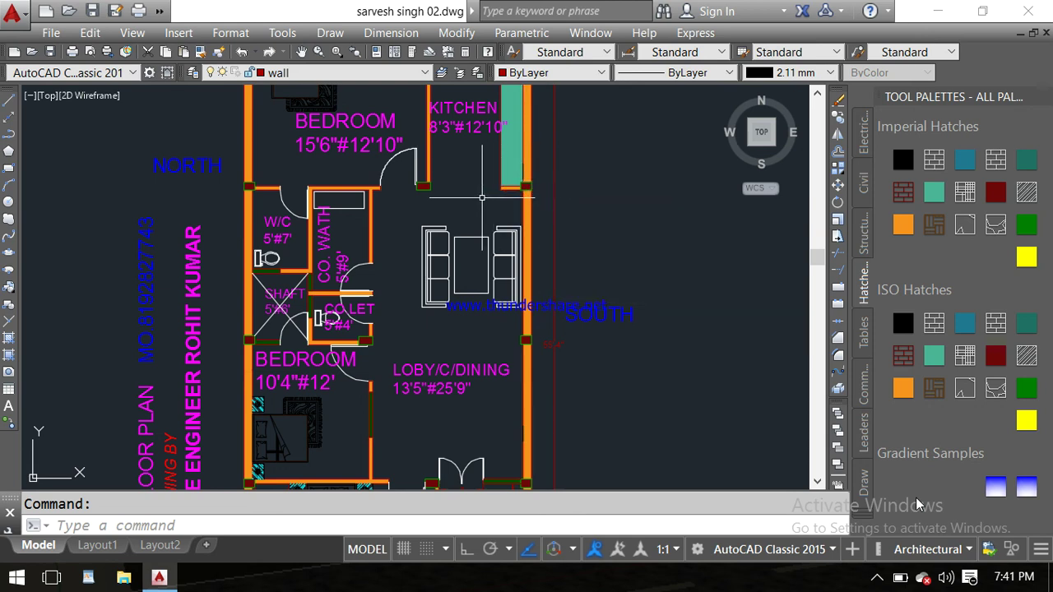
scroll(426, 188, "up", 1)
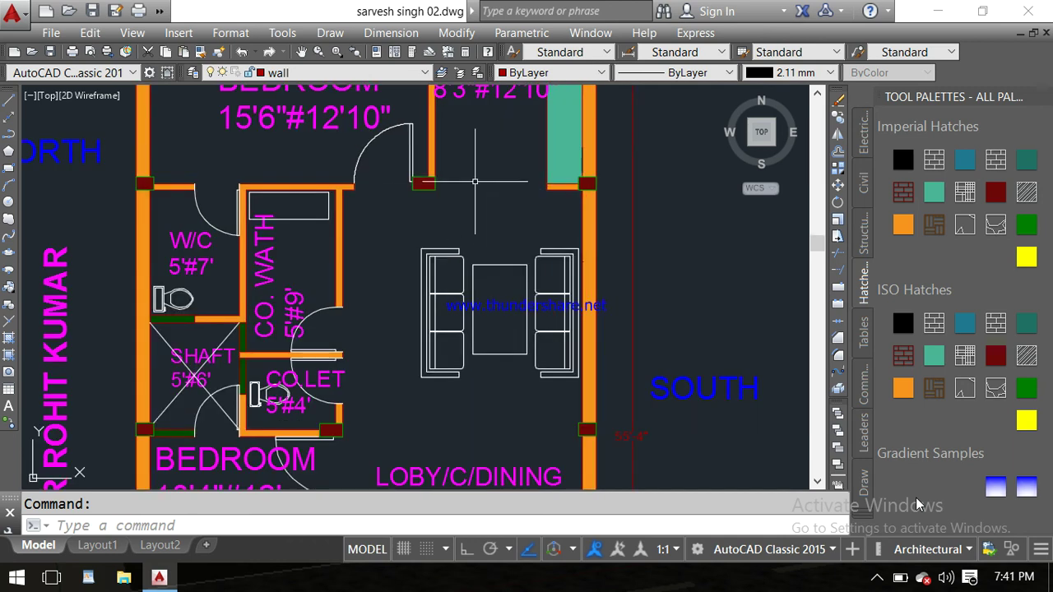
scroll(415, 218, "down", 1)
scroll(415, 217, "down", 2)
mouse_move(404, 335)
middle_mouse_down()
mouse_move(436, 149)
mouse_move(436, 277)
middle_mouse_up()
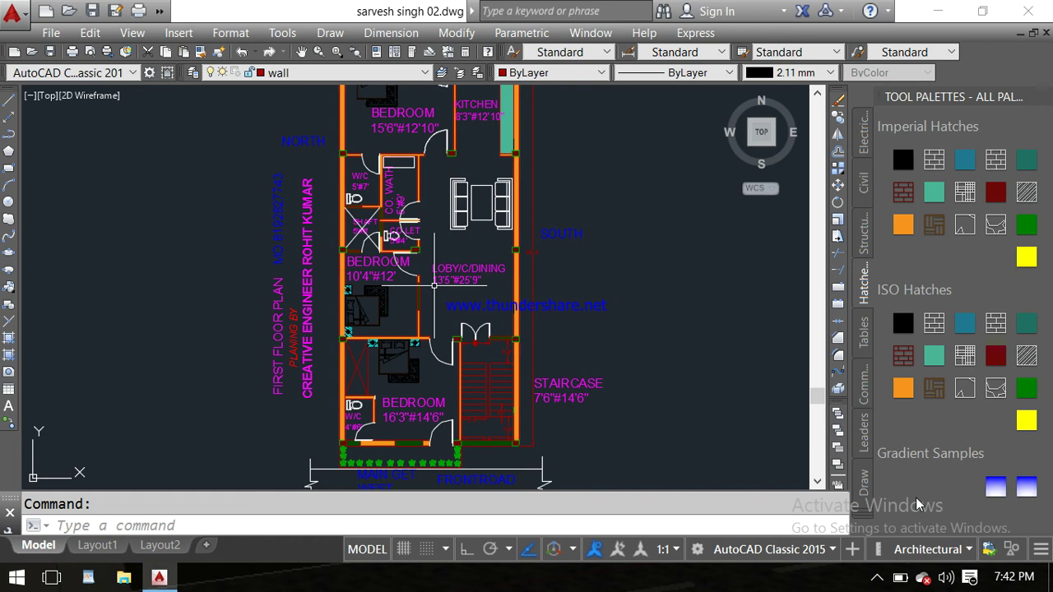
middle_click_drag(437, 224, 425, 273)
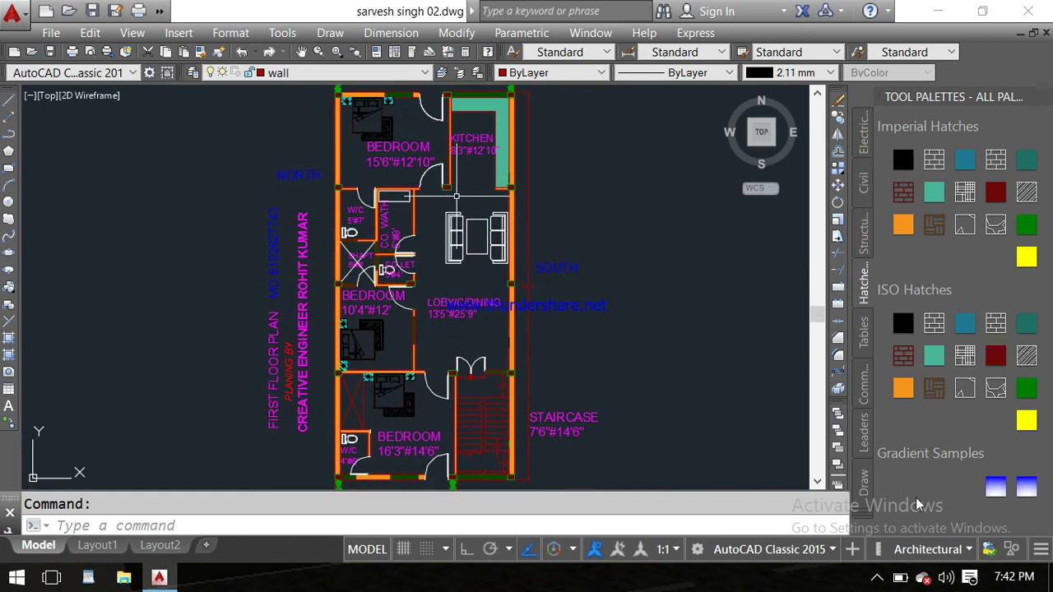
scroll(446, 185, "up", 4)
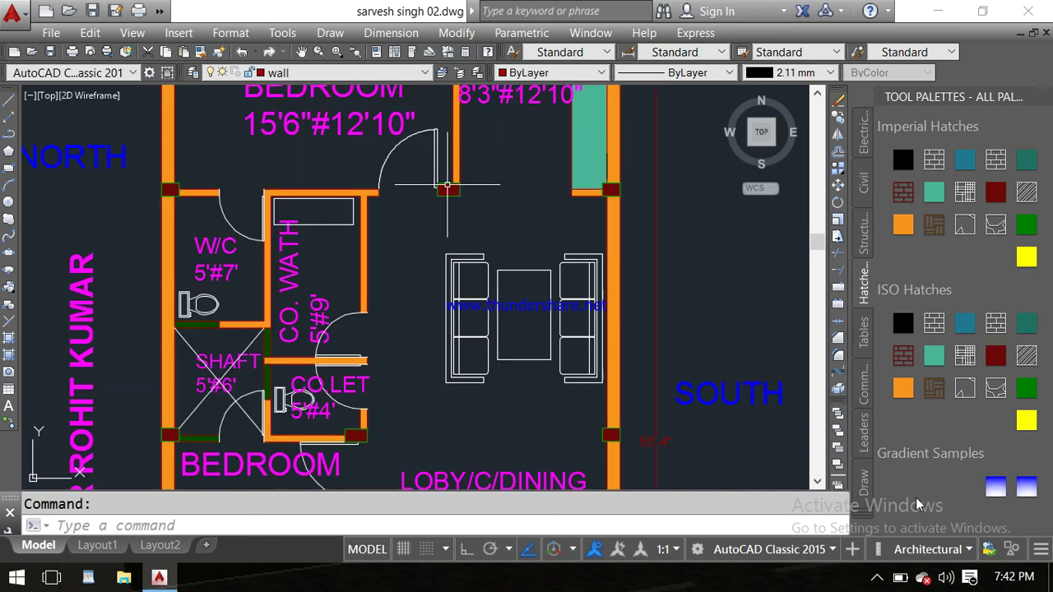
scroll(447, 186, "down", 1)
scroll(446, 186, "down", 1)
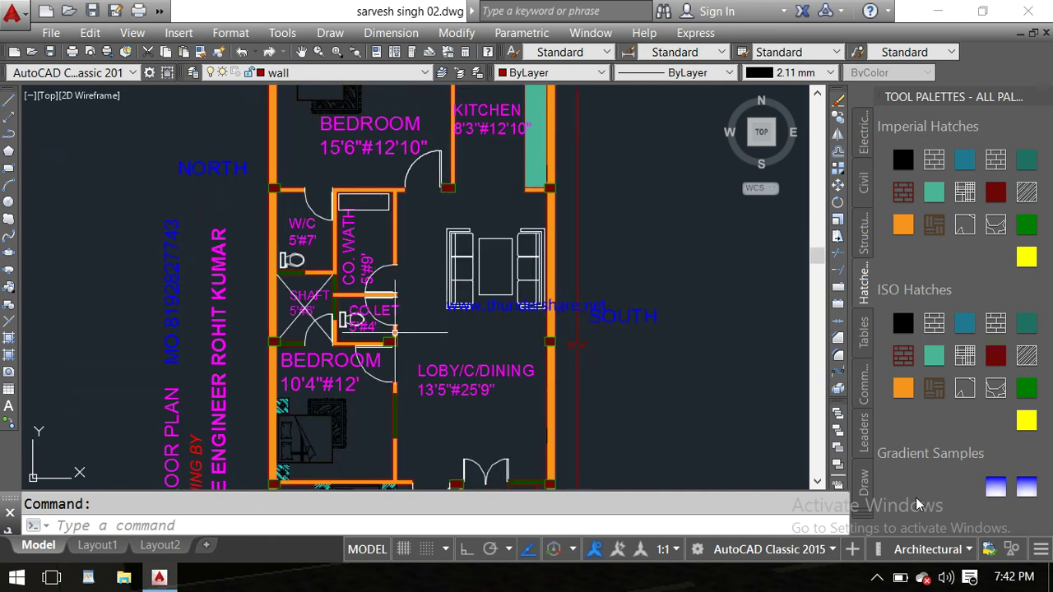
scroll(395, 331, "down", 2)
scroll(460, 246, "up", 1)
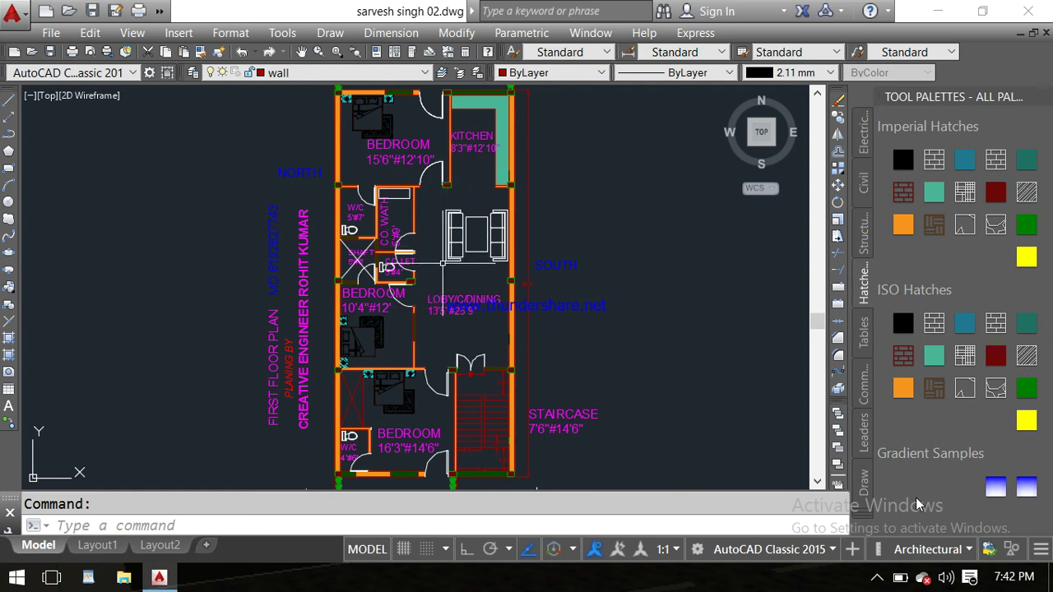
scroll(439, 262, "down", 2)
scroll(437, 203, "up", 2)
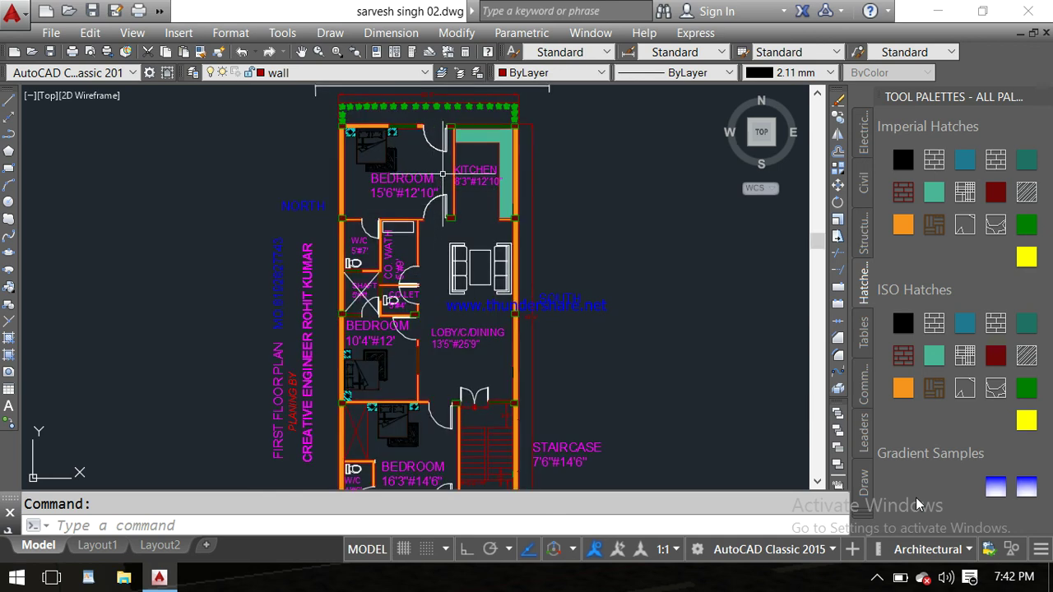
scroll(443, 174, "down", 2)
scroll(440, 205, "up", 2)
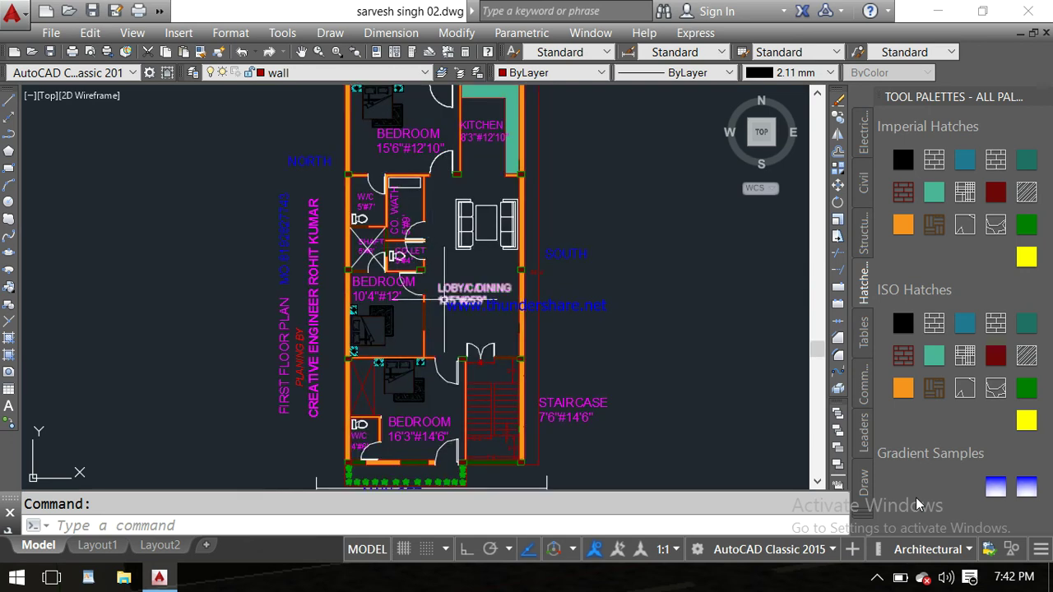
middle_click_drag(436, 305, 449, 162)
scroll(452, 236, "up", 2)
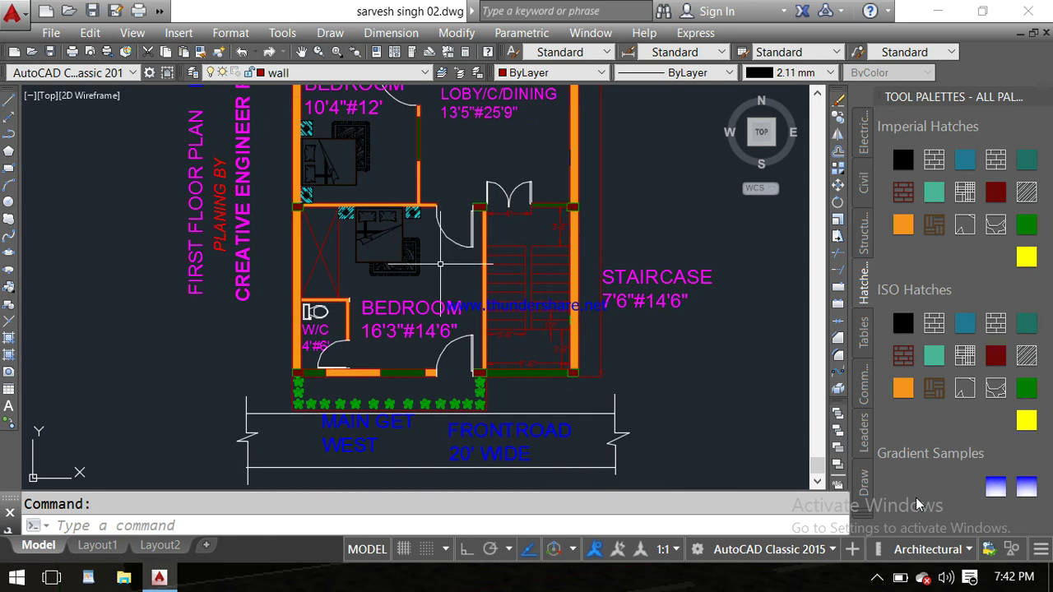
Zoom out and pan to frame the whole first floor down to the lower bedroom
scroll(440, 264, "down", 2)
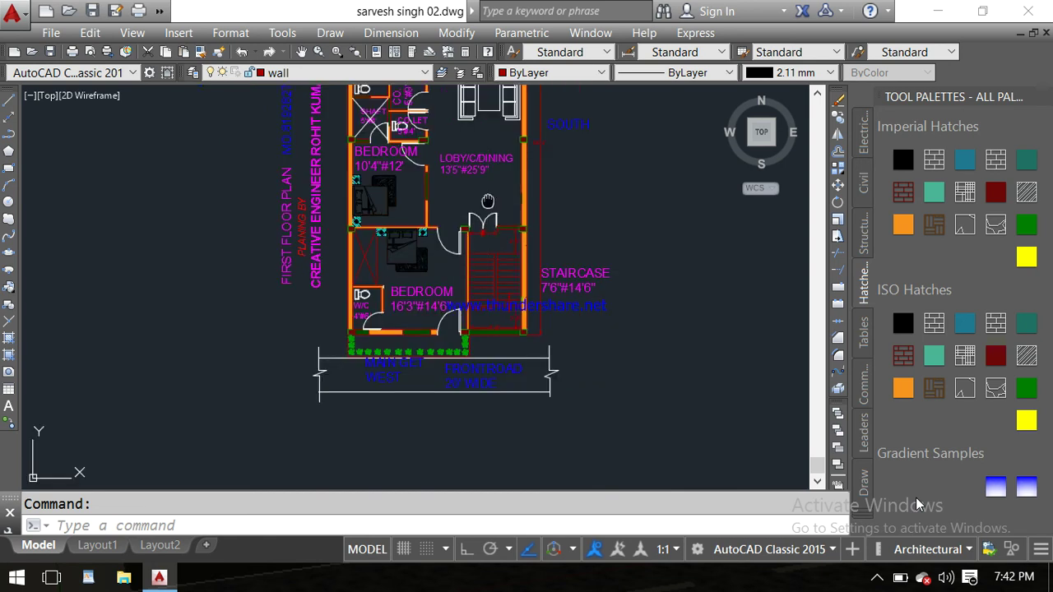
middle_click_drag(497, 217, 477, 252)
scroll(478, 253, "down", 2)
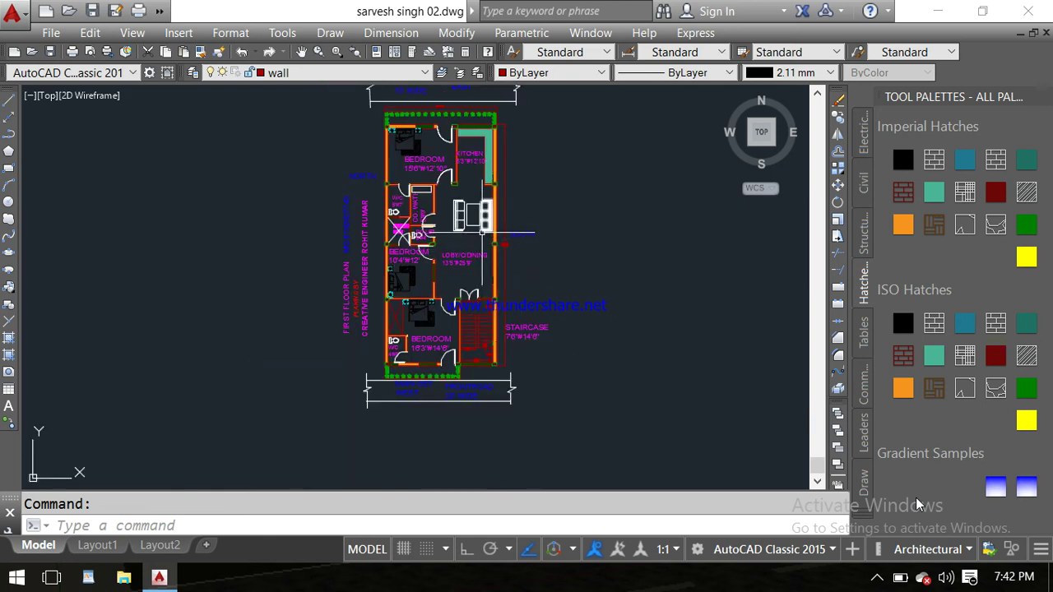
middle_click_drag(458, 187, 458, 236)
scroll(432, 215, "up", 2)
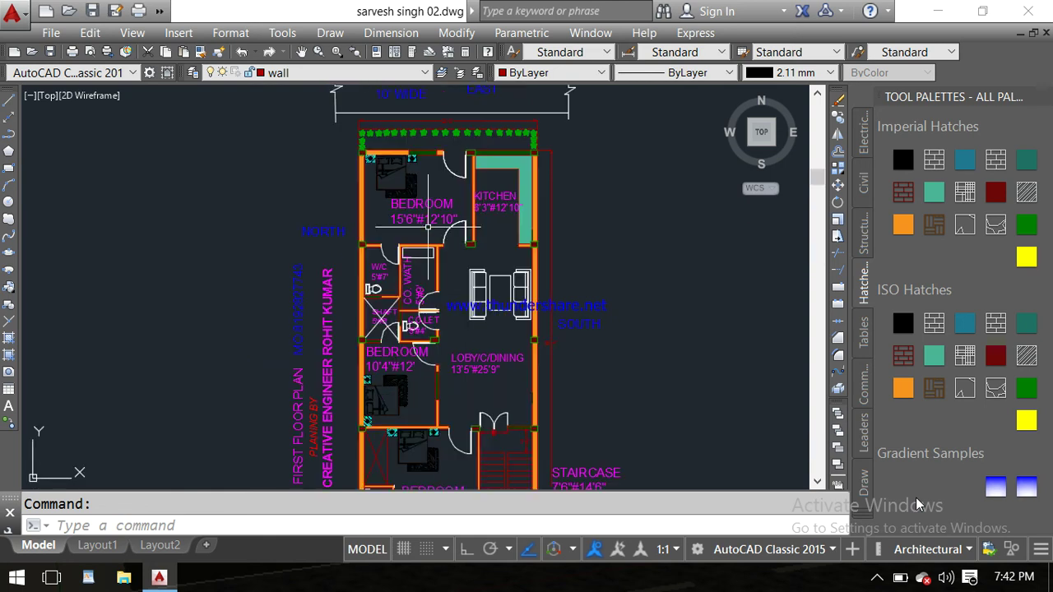
middle_click_drag(464, 289, 463, 258)
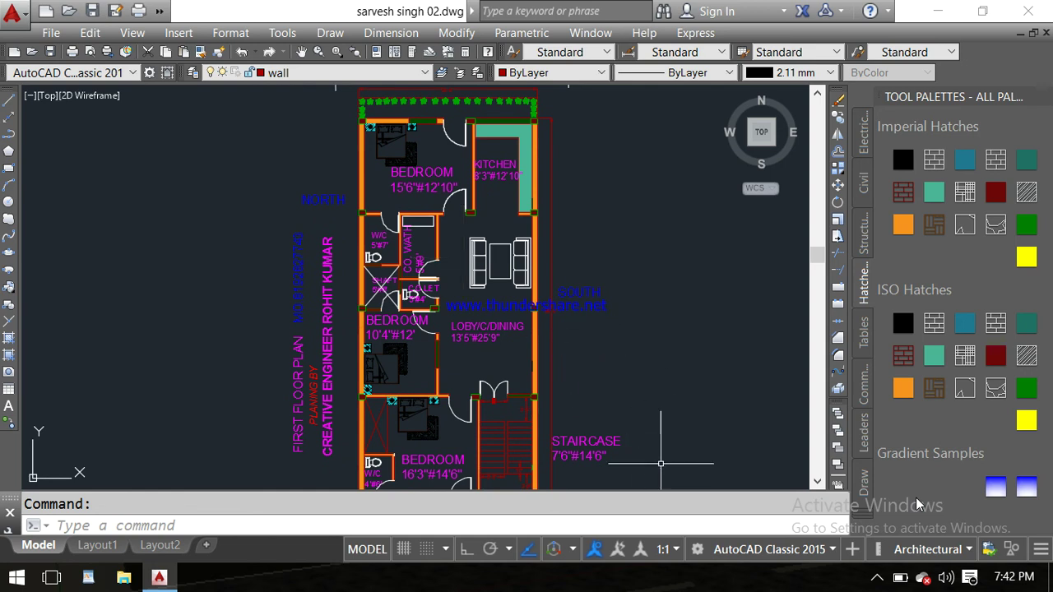
Show the system tray's hidden icons, pan down to the front road, then reopen the tray
left_click(876, 578)
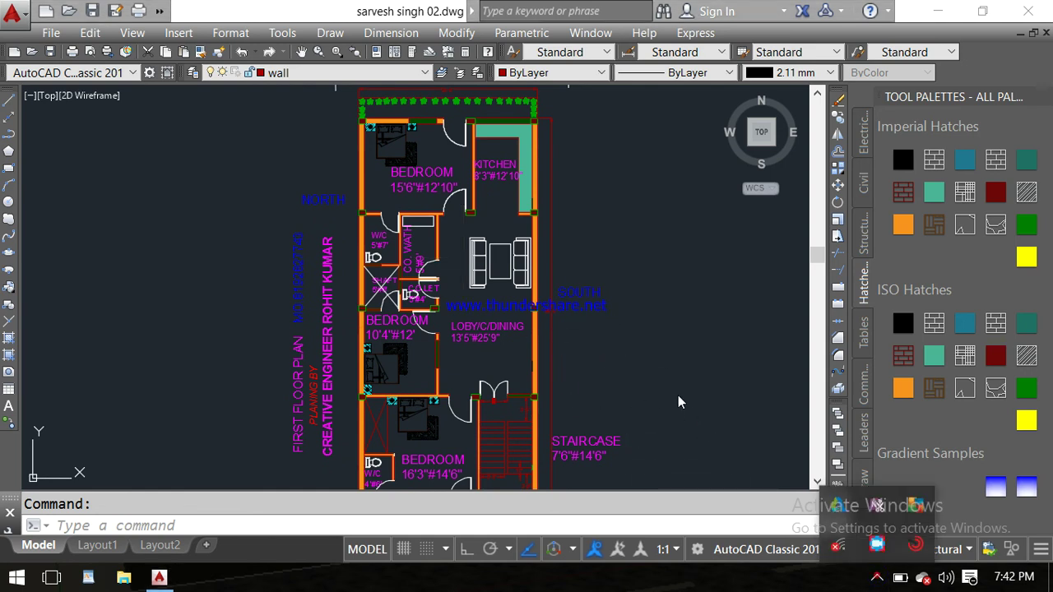
left_click(587, 358)
middle_click_drag(587, 353, 591, 251)
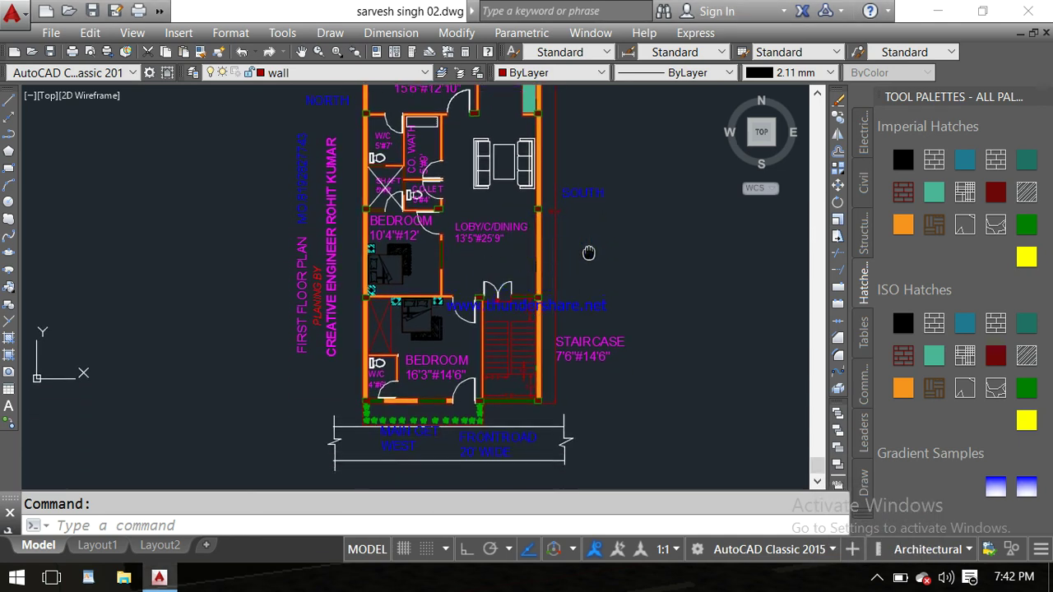
left_click(878, 578)
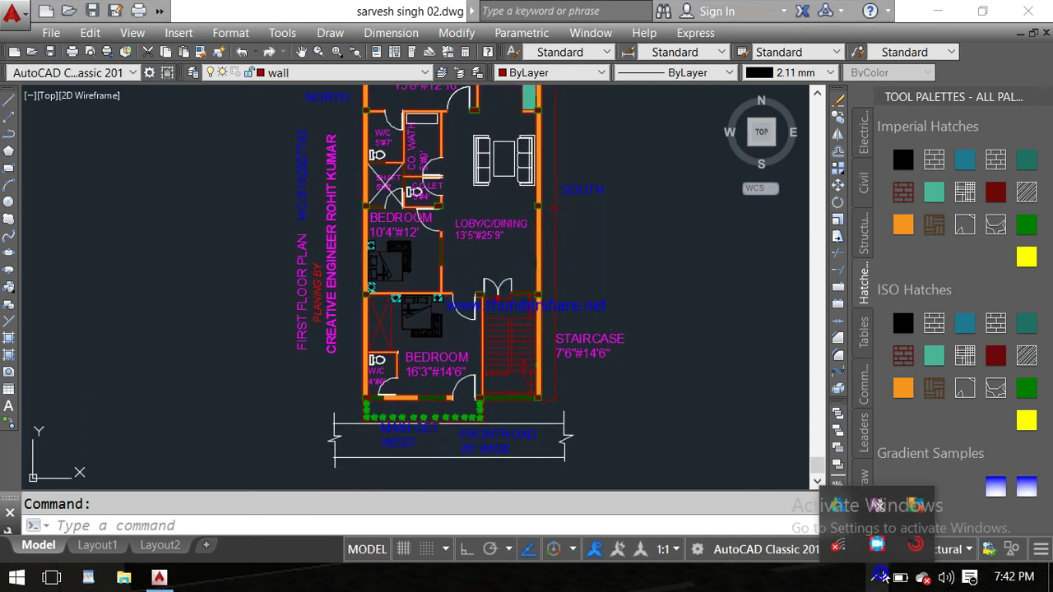